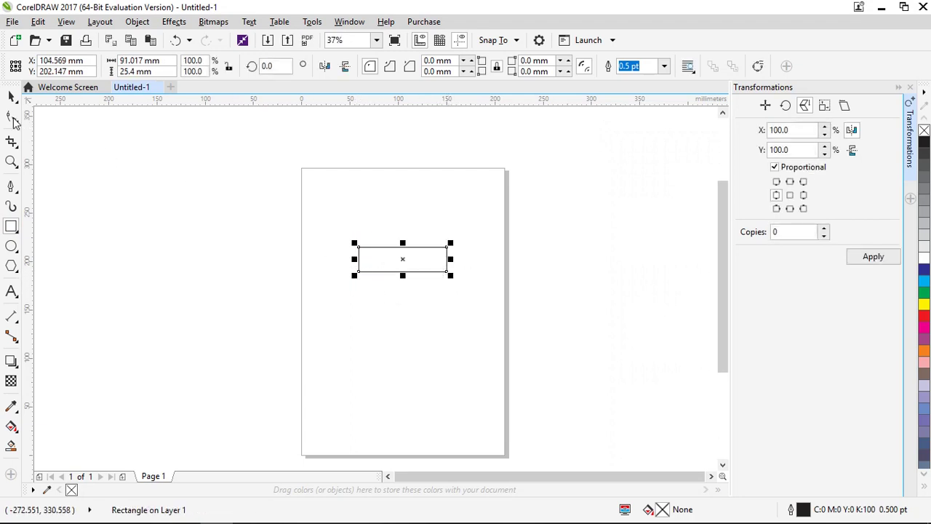
- Draw a second rectangle about 73 mm high directly beneath the first, and widen it to match the upper rectangle's width
left_click_drag(359, 271, 428, 344)
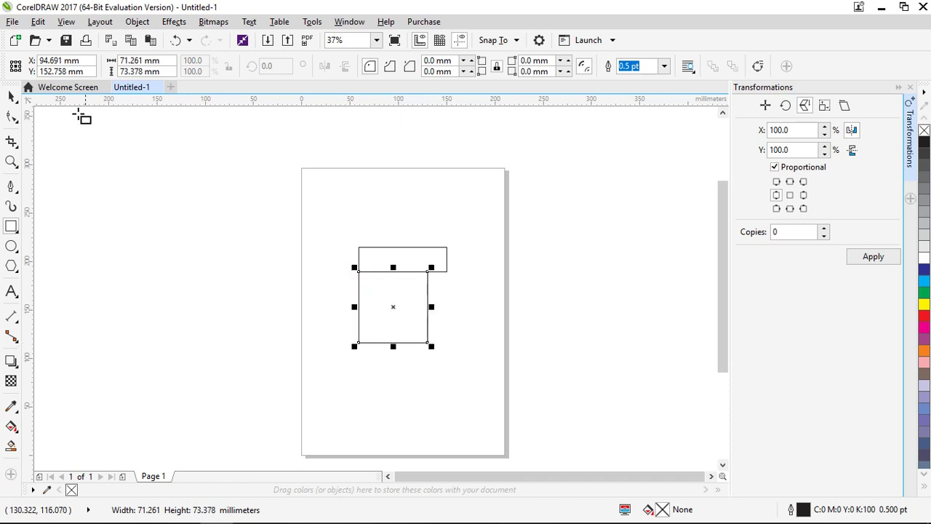
left_click(13, 98)
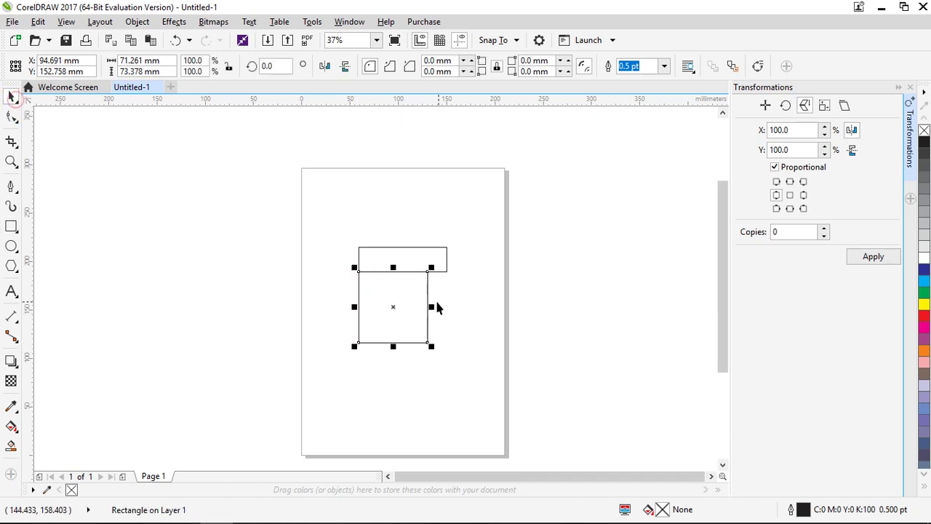
left_click_drag(432, 306, 447, 270)
scroll(442, 277, "up", 2)
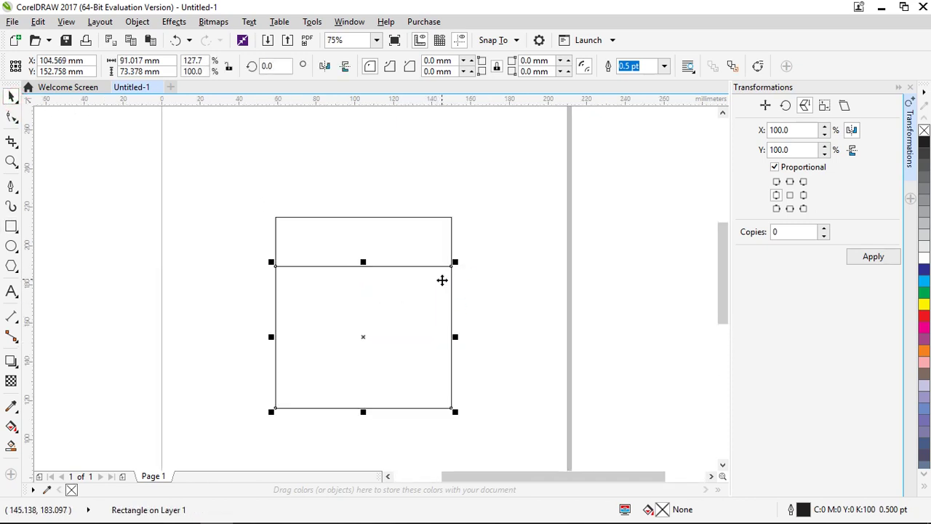
- Convert the upper rectangle to curves and shift its top-left corner node inward by about 10 mm
left_click(393, 233)
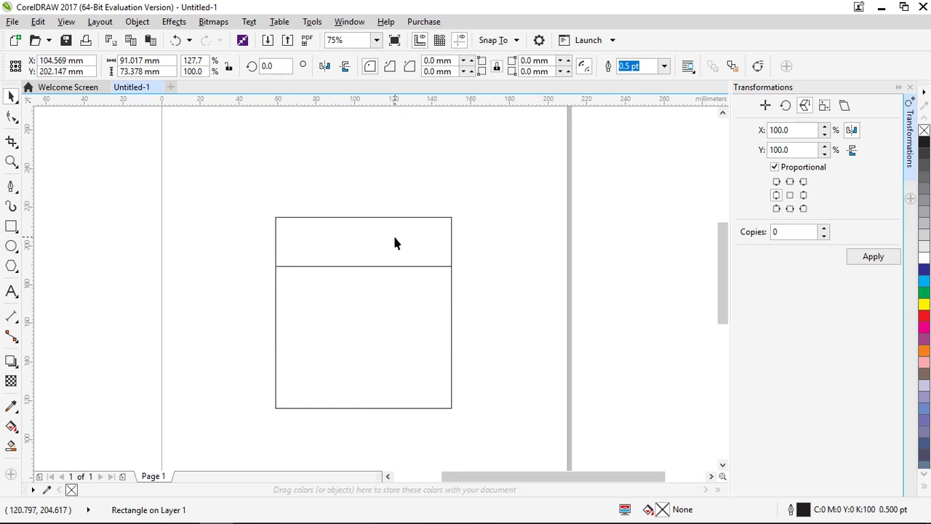
right_click(393, 234)
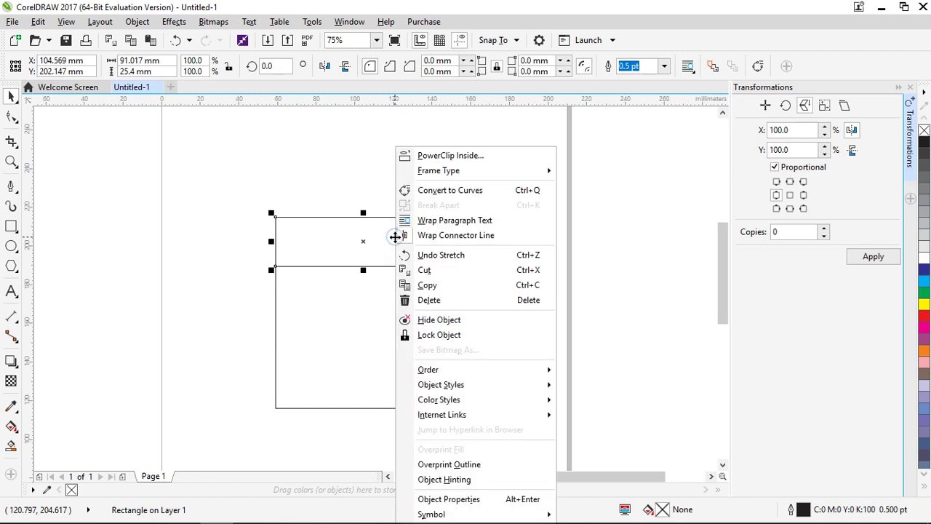
left_click(479, 194)
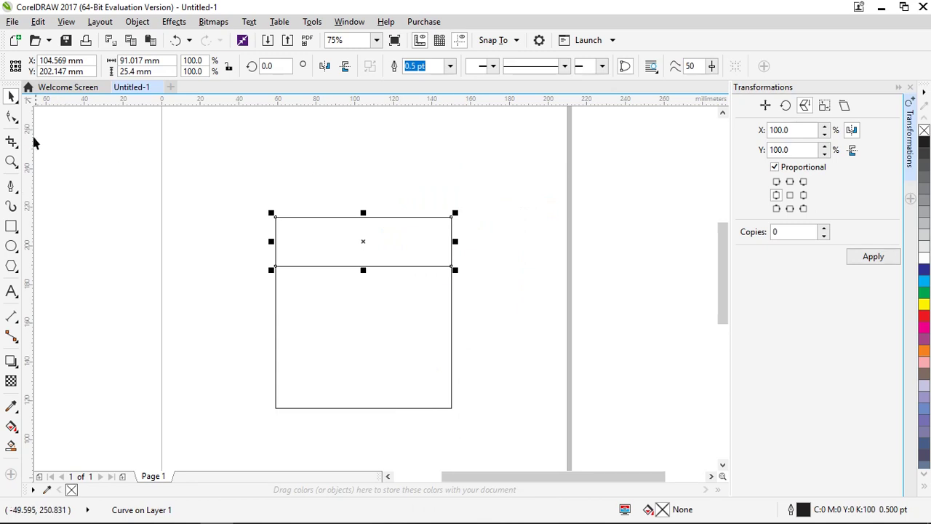
left_click(12, 117)
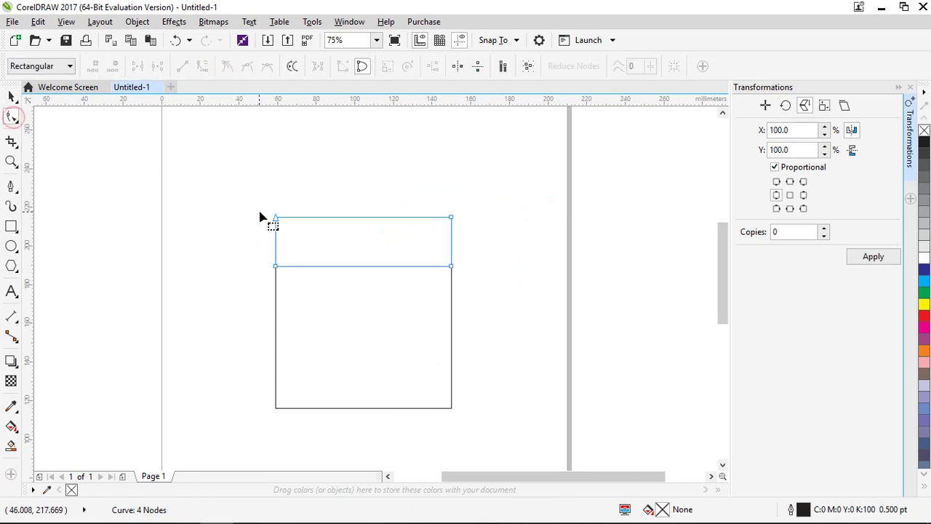
left_click_drag(276, 217, 294, 218)
scroll(354, 223, "down", 2)
scroll(349, 245, "up", 2)
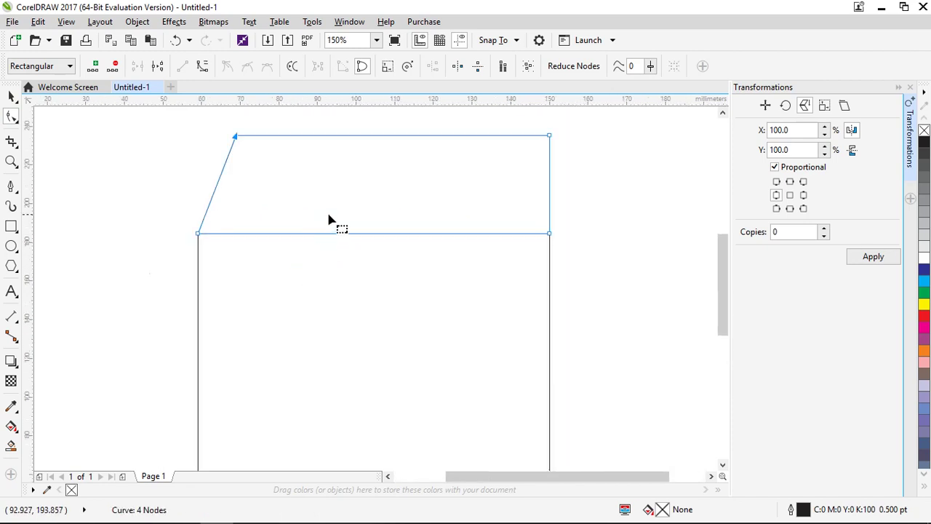
- Convert the lower rectangle to curves and move its bottom-left node to the midpoint of its bottom edge
scroll(331, 247, "down", 2)
left_click(333, 269)
right_click(334, 269)
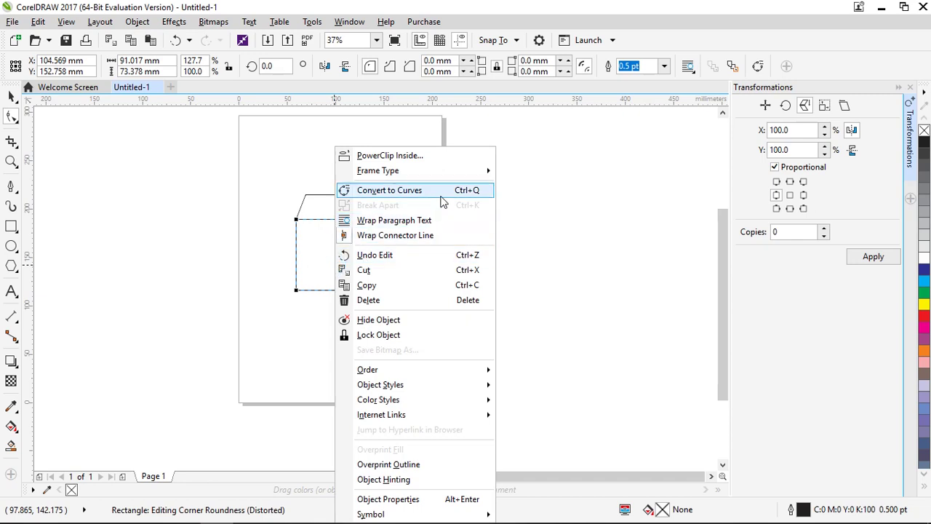
left_click(408, 190)
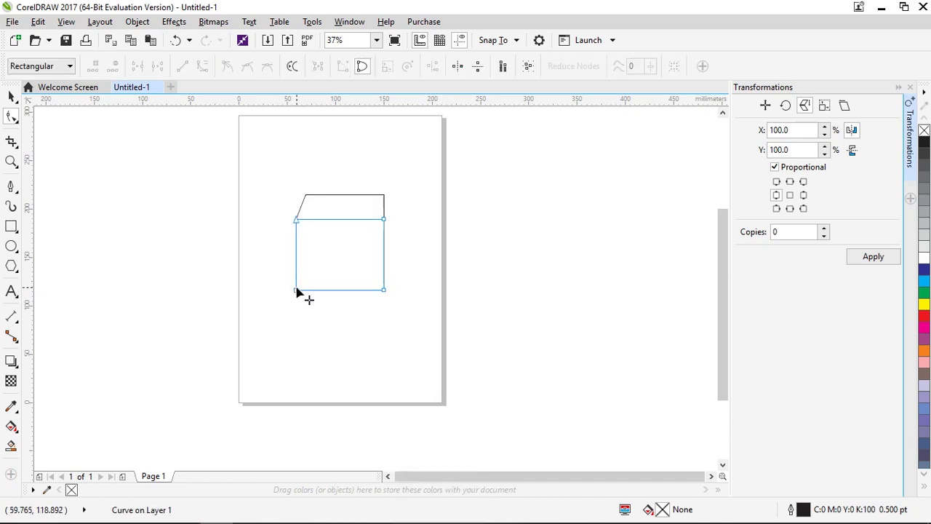
left_click_drag(296, 291, 340, 292)
scroll(354, 269, "up", 1)
scroll(360, 264, "down", 1)
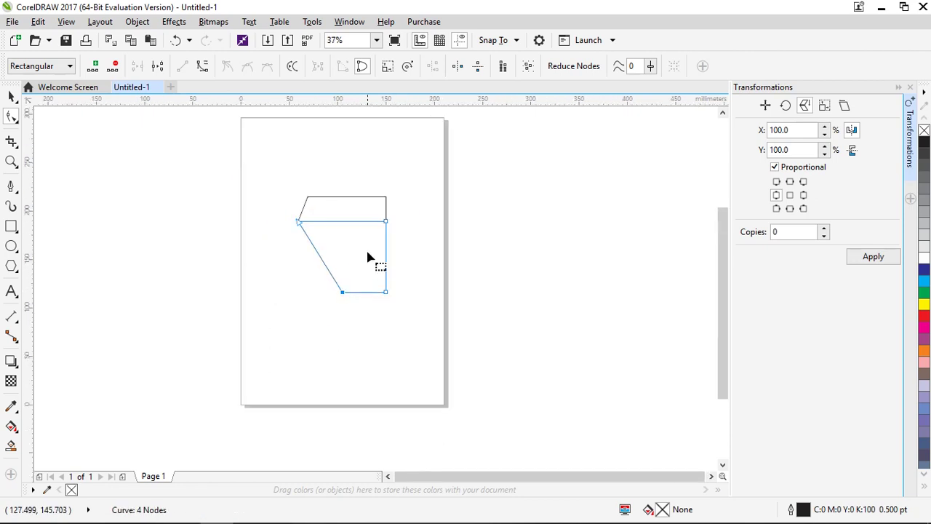
- Move the right-hand nodes of both shapes onto the vertical centre line to form half of a diamond
left_click_drag(400, 301, 366, 208)
scroll(367, 218, "up", 1)
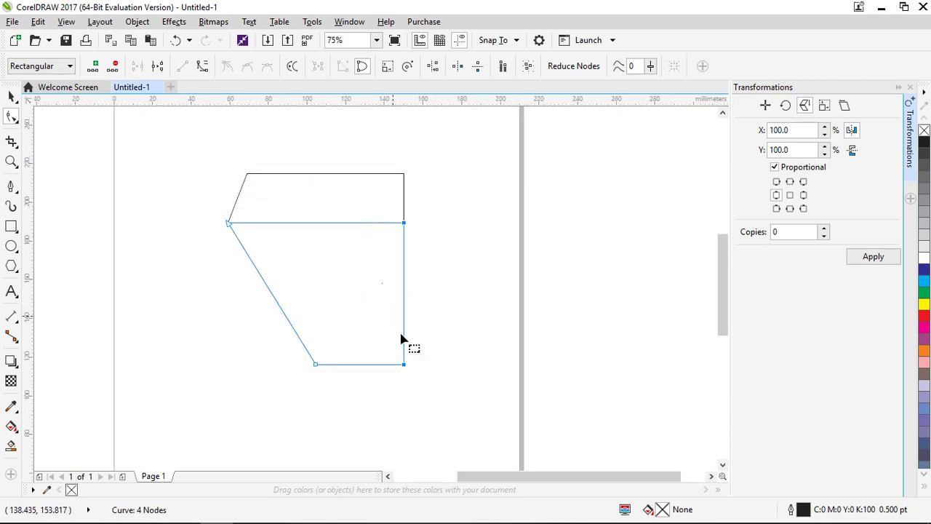
left_click_drag(406, 370, 317, 366)
left_click(368, 210)
left_click_drag(419, 237, 376, 154)
left_click_drag(404, 223, 316, 223)
- Select both half-diamond shapes and bring up the Scale and Mirror transformation settings
left_click(11, 96)
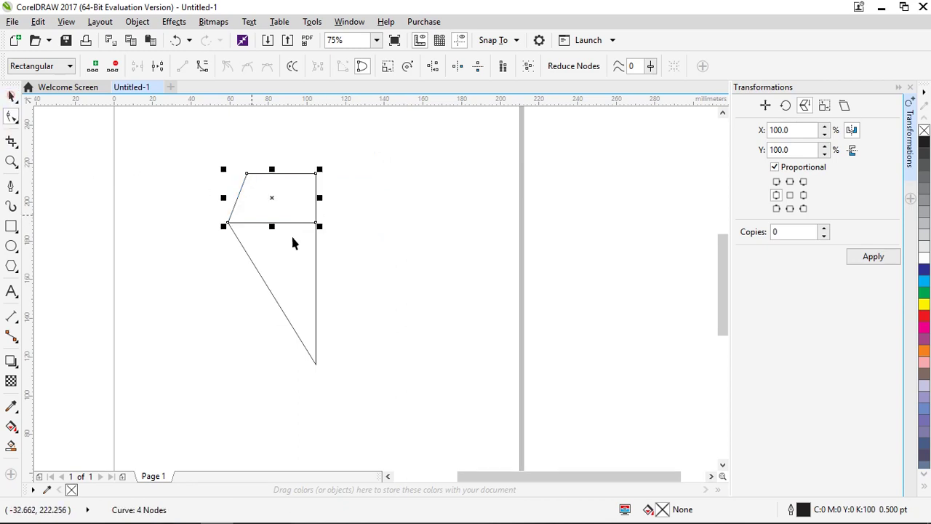
left_click_drag(398, 399, 181, 153)
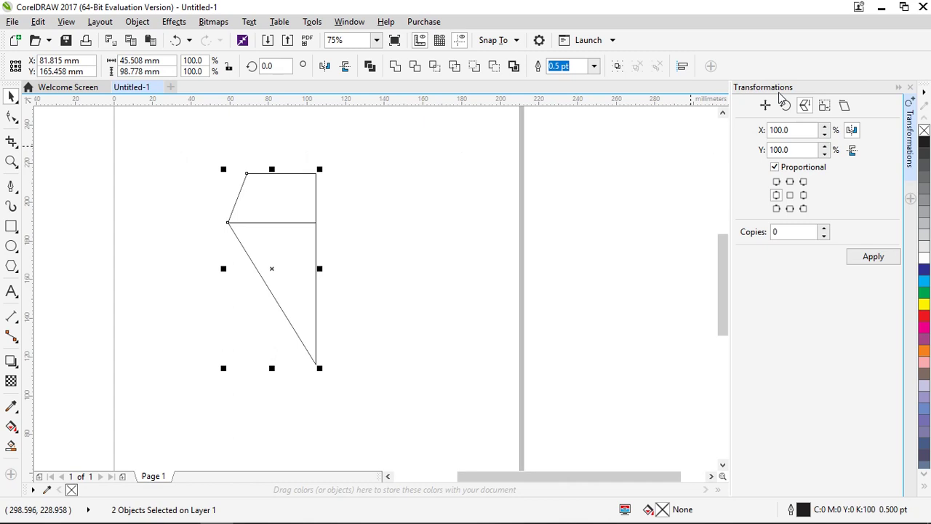
left_click(136, 23)
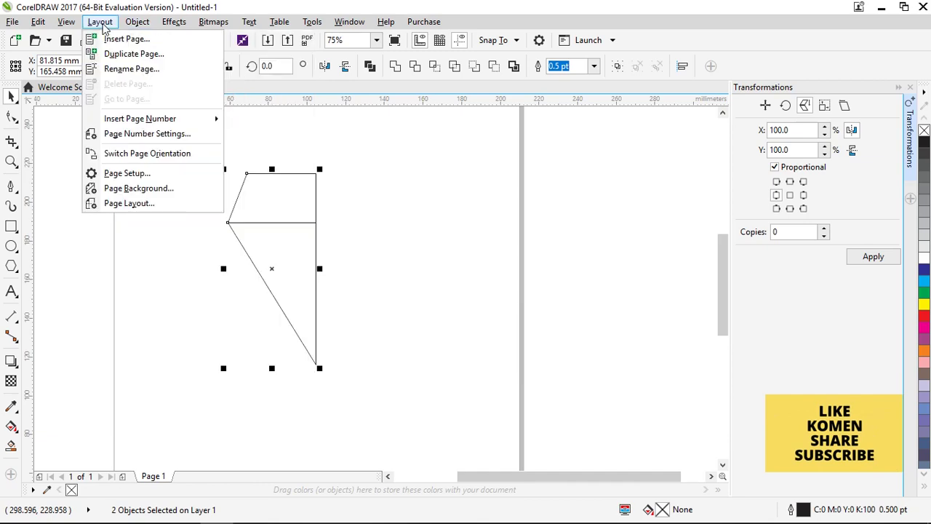
mouse_move(189, 27)
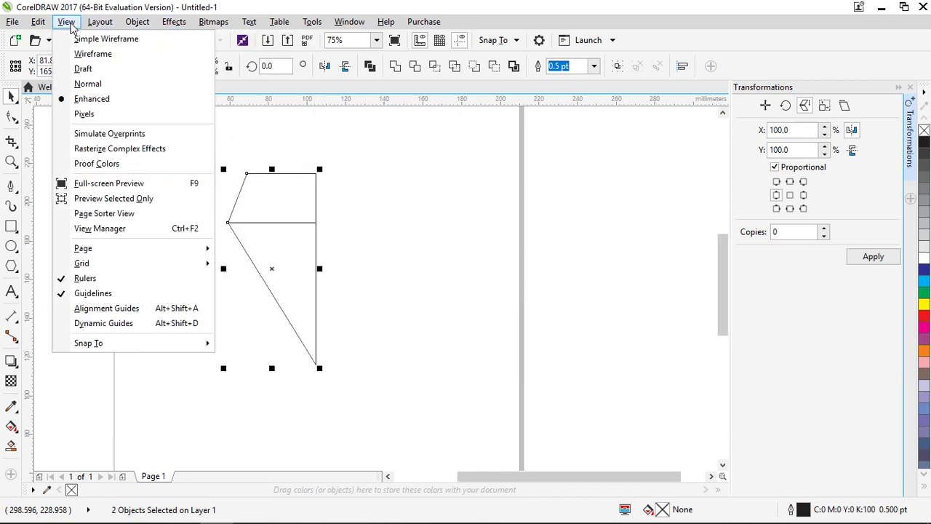
mouse_move(97, 26)
mouse_move(135, 26)
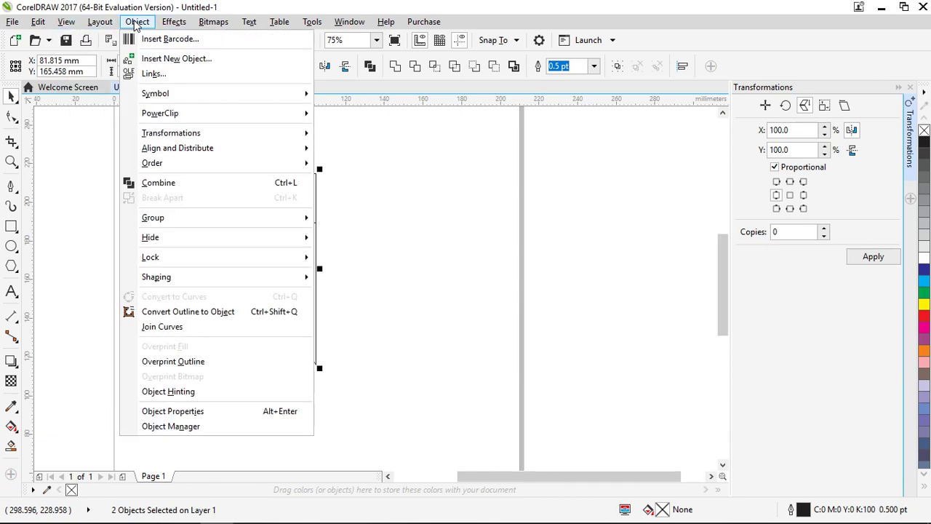
mouse_move(226, 142)
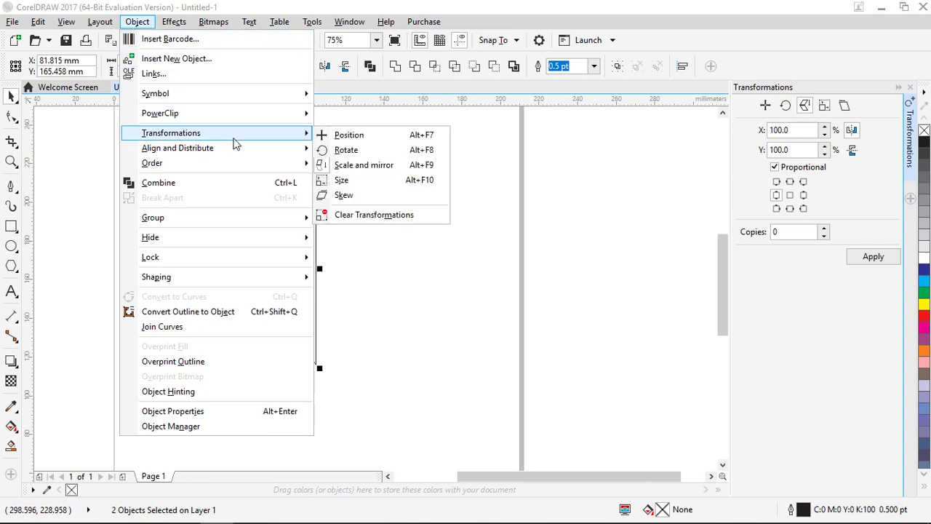
left_click(393, 165)
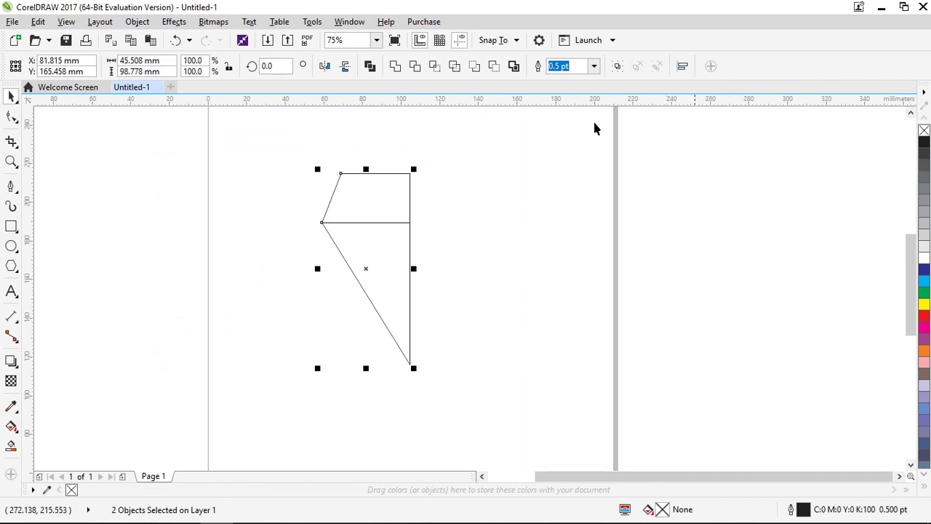
left_click(138, 21)
mouse_move(233, 138)
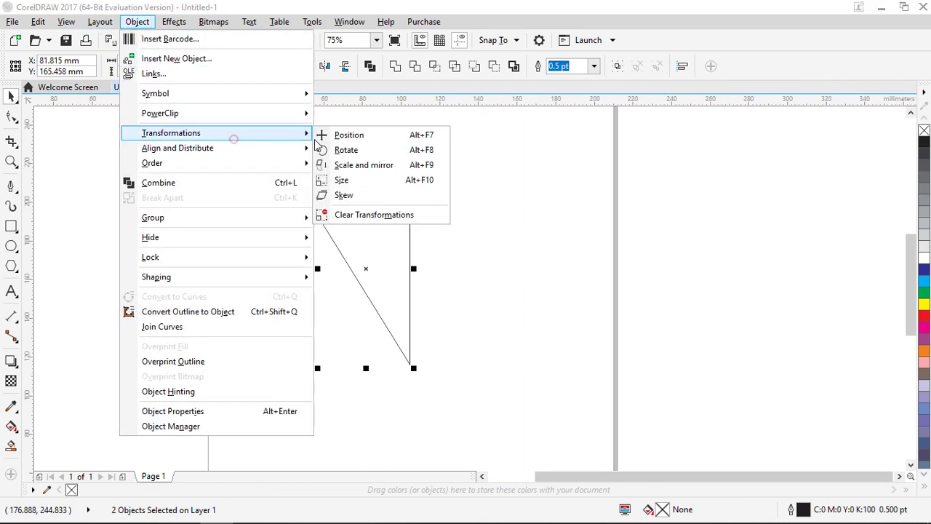
left_click(364, 164)
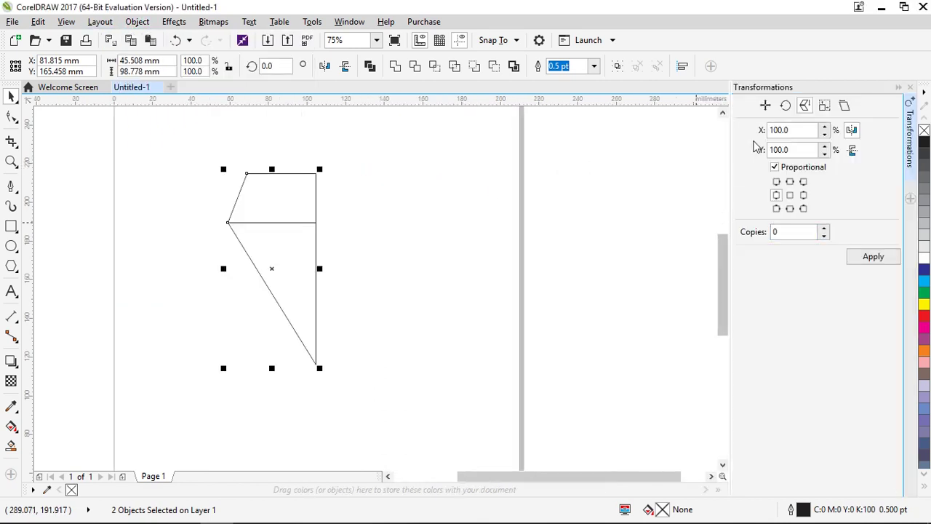
- Mirror the half diamond horizontally about its right-middle anchor with 1 copy
left_click(851, 131)
left_click(803, 197)
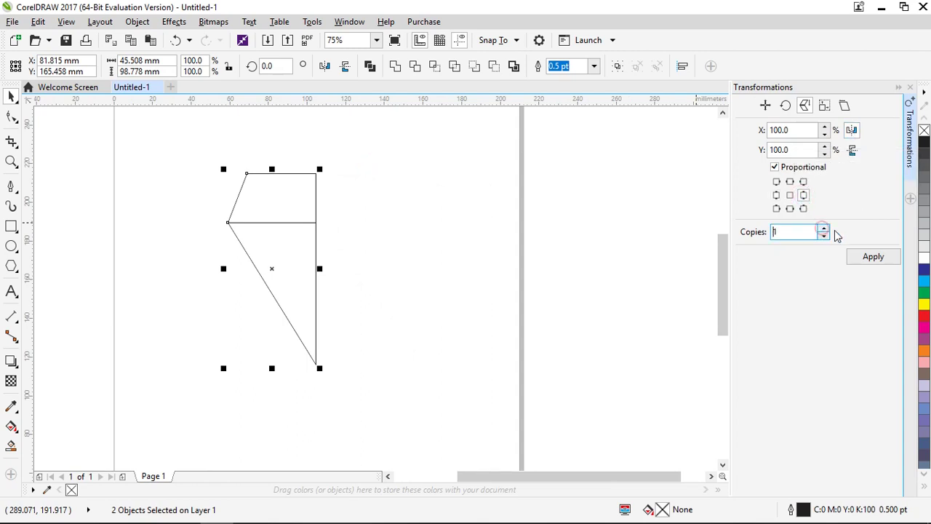
left_click(865, 258)
left_click(493, 278)
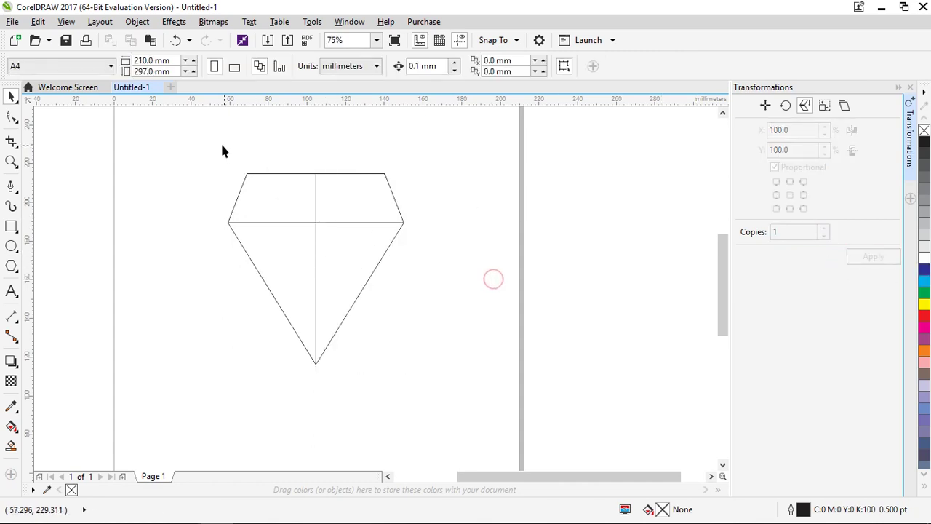
- Weld the two upper halves of the diamond and reduce the merged shape's height to about 18.3 mm from the top
left_click_drag(203, 141, 485, 259)
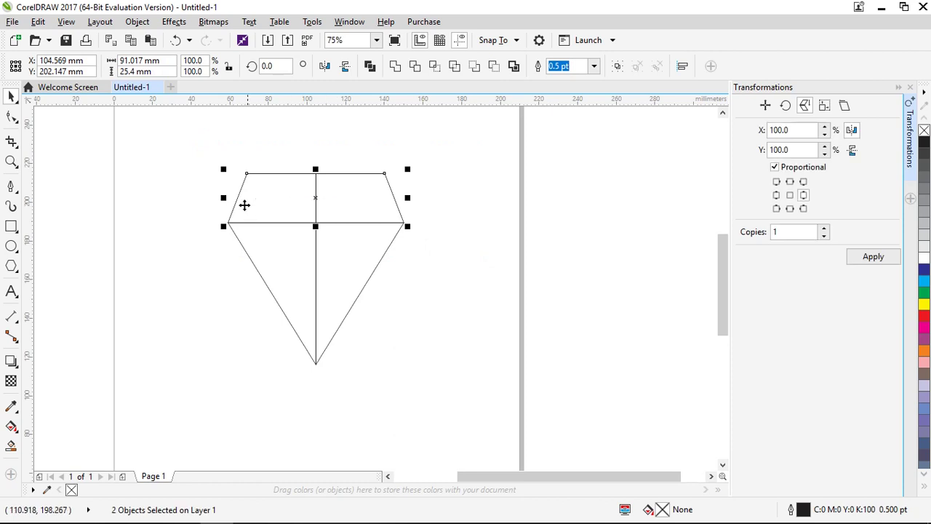
left_click(396, 67)
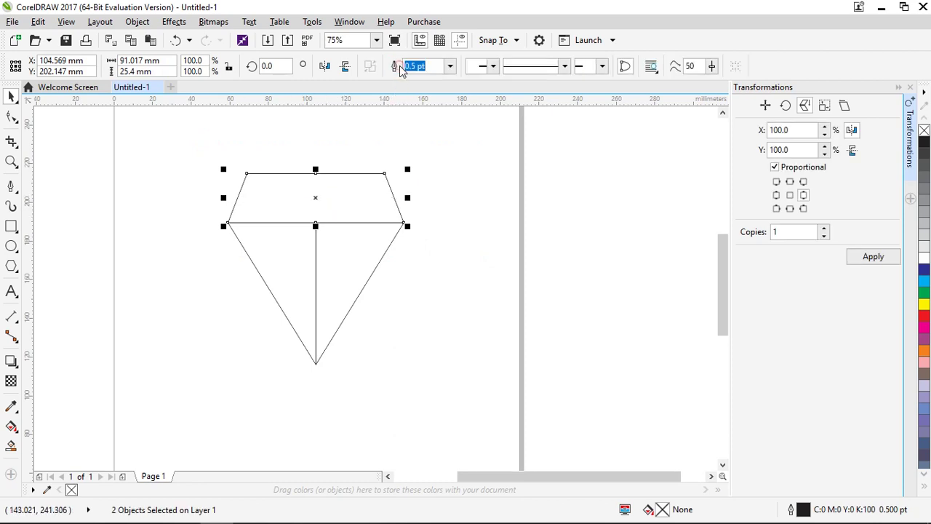
left_click_drag(314, 169, 314, 182)
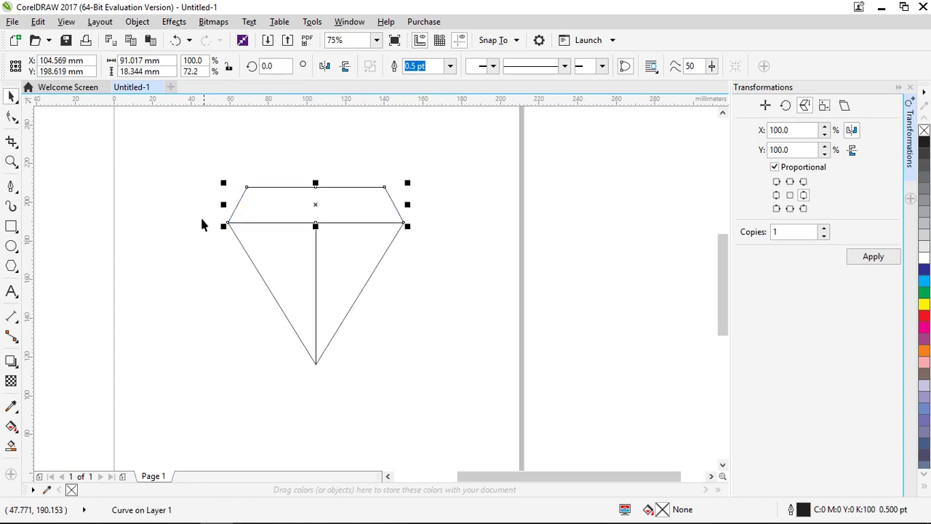
- Weld the two lower triangular halves of the diamond into one curve
left_click_drag(470, 391, 485, 395)
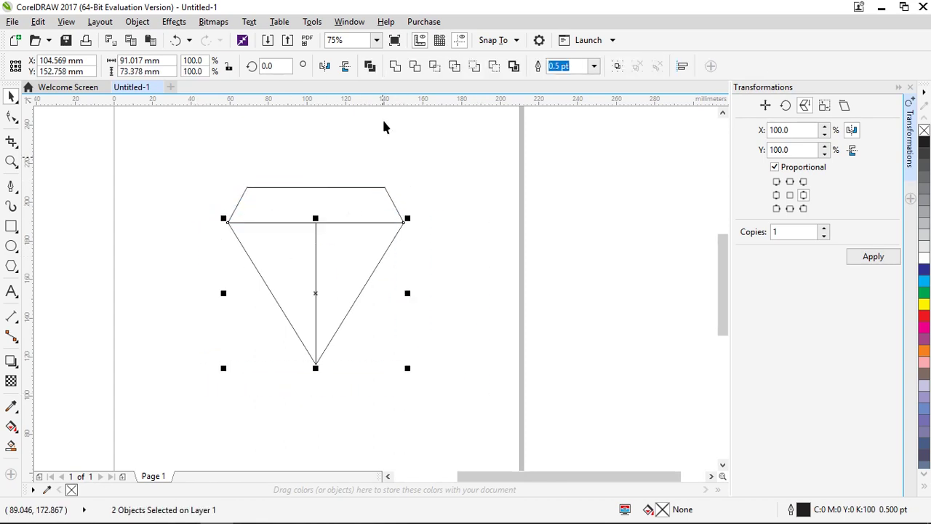
left_click(393, 67)
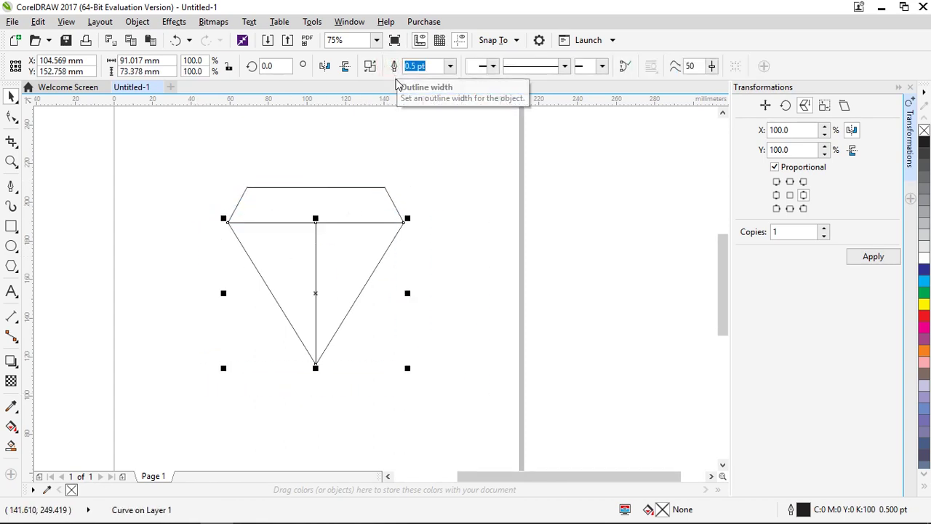
left_click(251, 312)
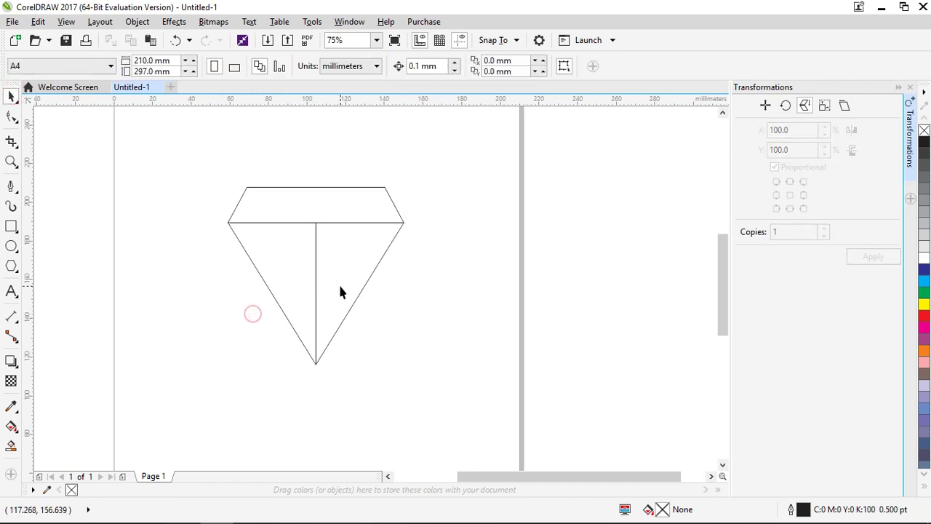
- Delete the leftover nodes at both ends of the lower shape's centre line, leaving a plain triangle
double_click(338, 282)
left_click(315, 224)
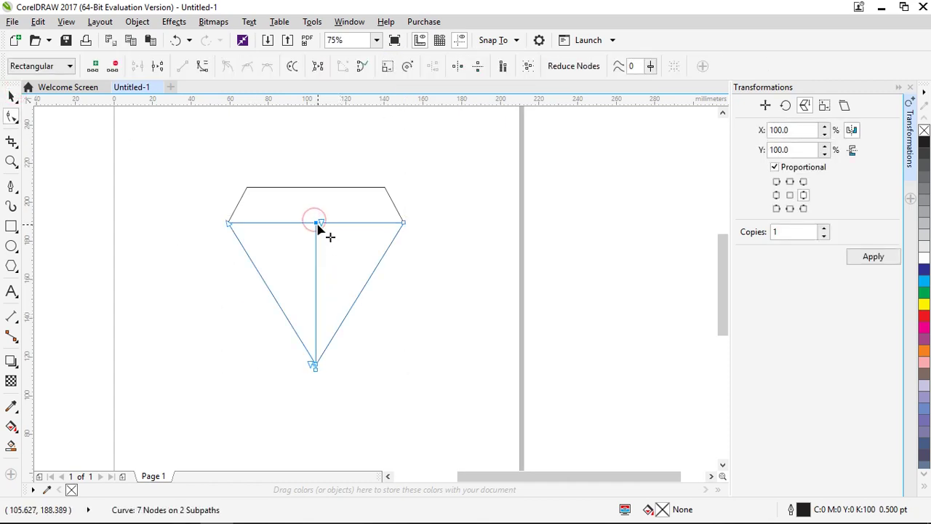
key("Delete")
left_click(316, 364)
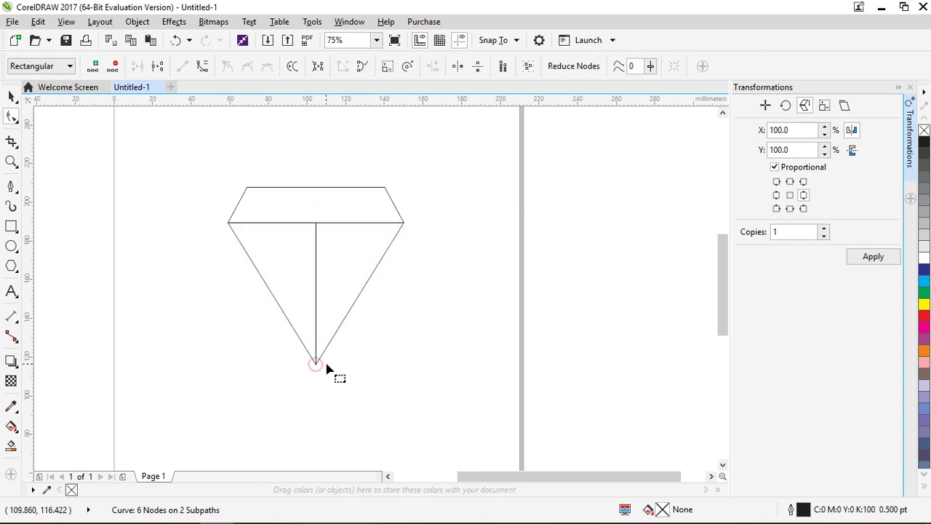
key("Delete")
left_click(315, 223)
key("Delete")
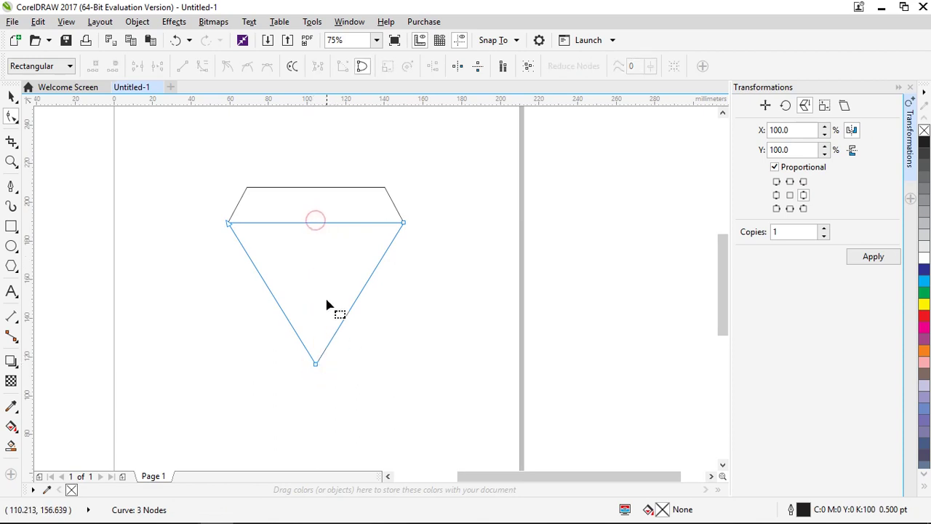
left_click(12, 99)
left_click(161, 220)
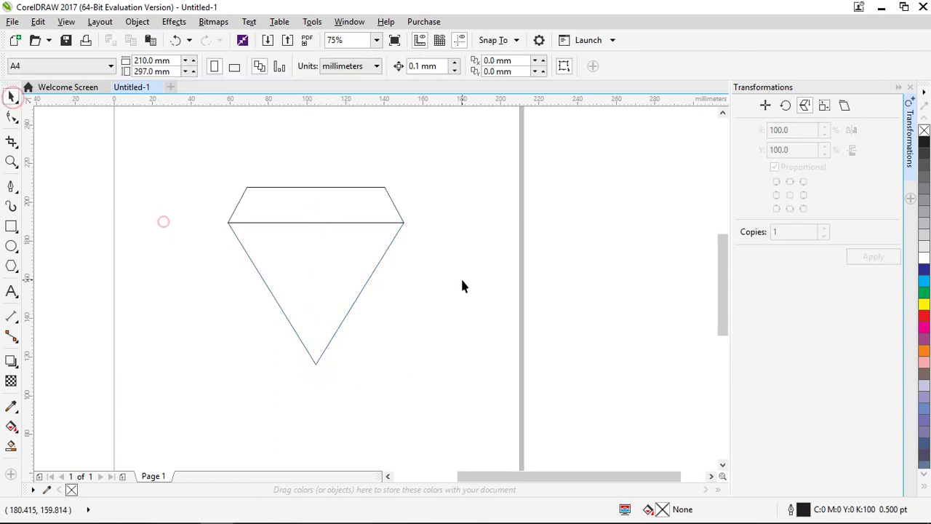
scroll(315, 190, "up", 2)
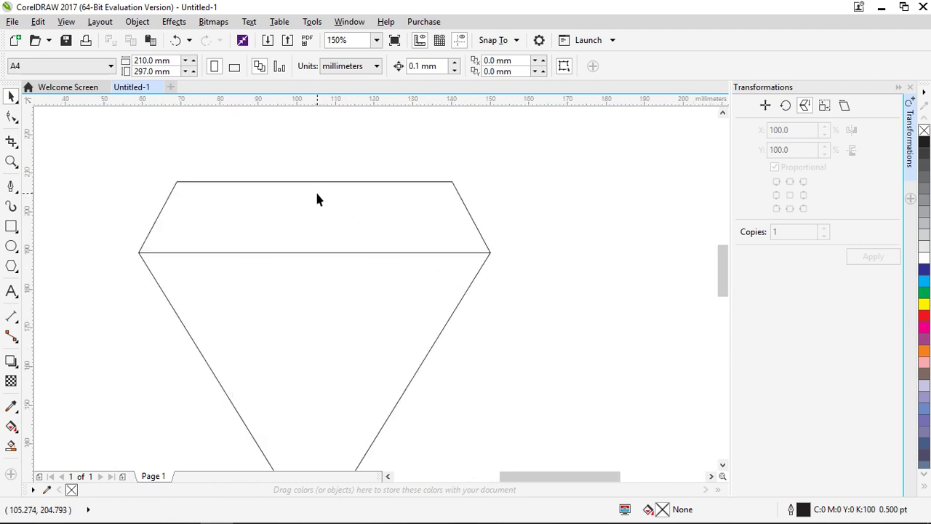
scroll(315, 190, "down", 2)
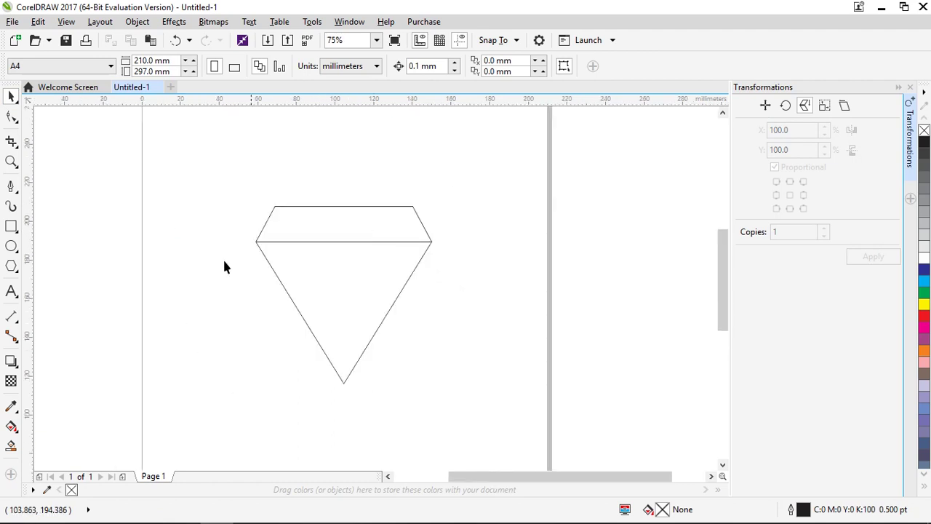
- Draw a triangle about 18 by 14.8 mm above the diamond and move its apex onto the upper section's top edge
left_click(12, 266)
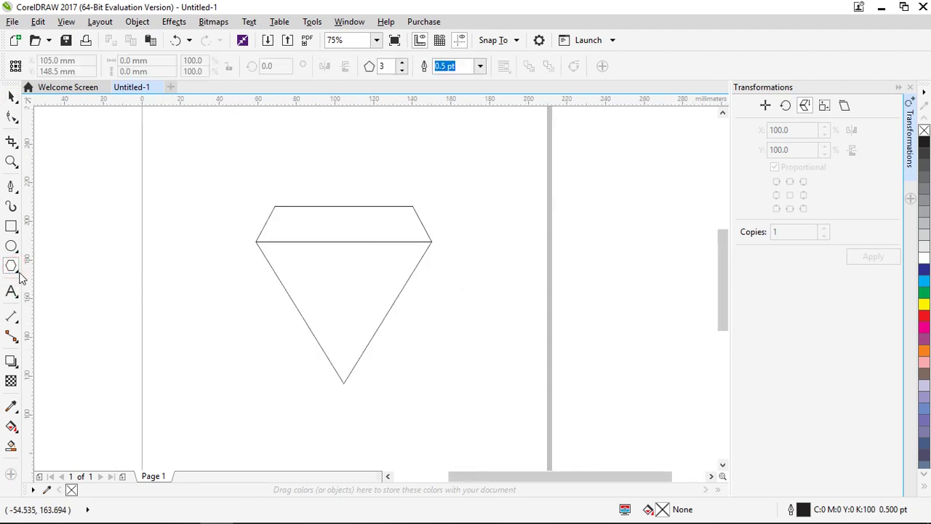
left_click_drag(321, 139, 364, 174)
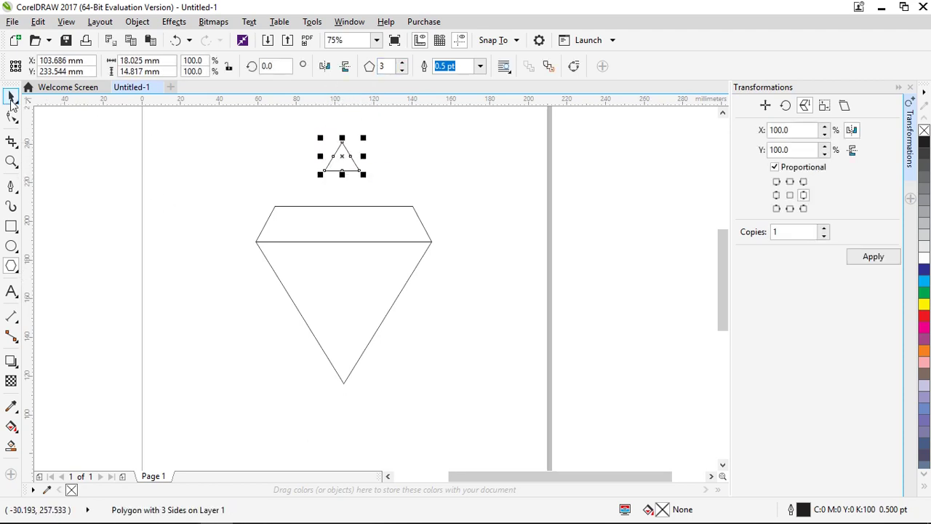
left_click(11, 97)
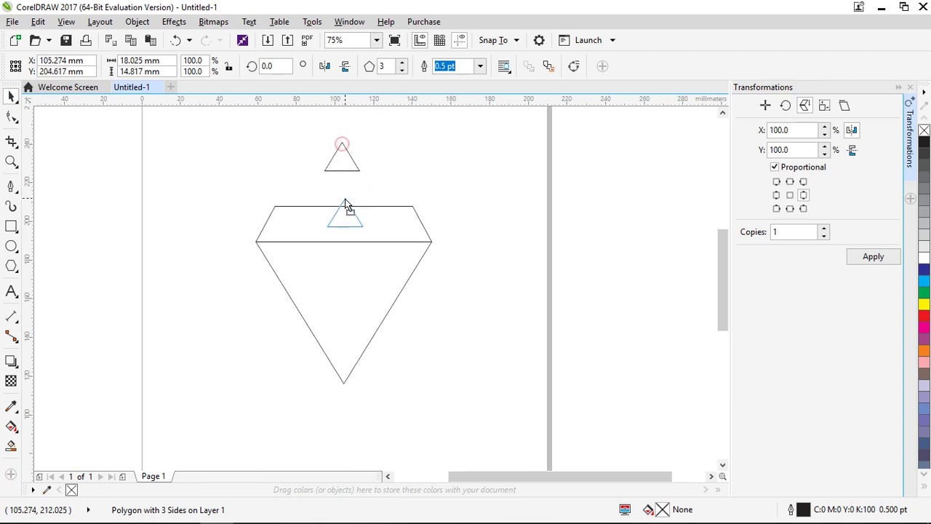
left_click_drag(346, 204, 343, 210)
- Scale the triangle to the upper section's height, centre it on the diamond and widen it to about 31.9 mm
scroll(353, 215, "up", 2)
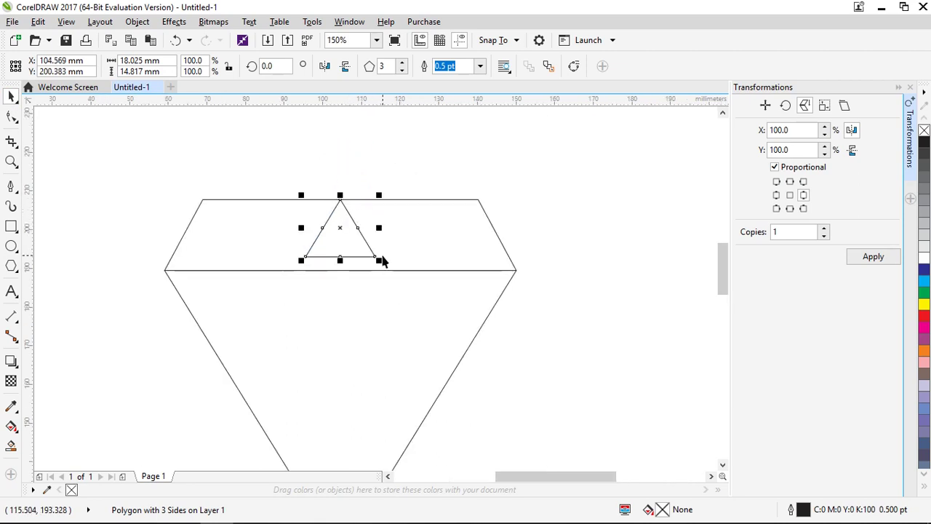
left_click_drag(383, 266, 396, 273)
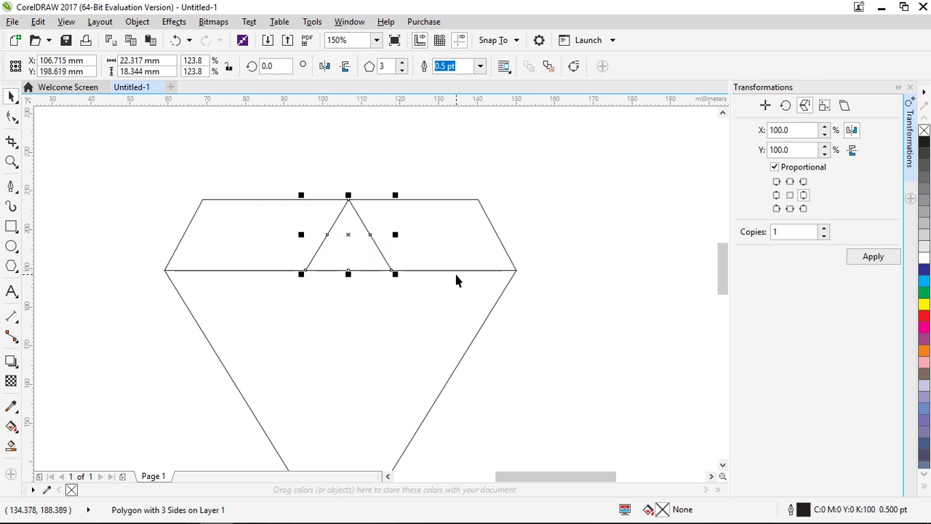
scroll(363, 221, "up", 4)
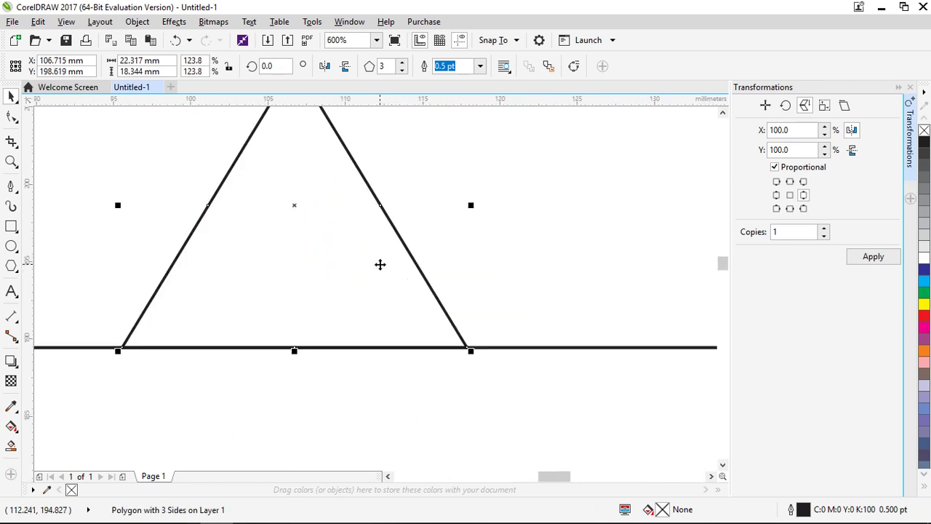
scroll(379, 264, "down", 4)
left_click_drag(407, 289, 526, 285)
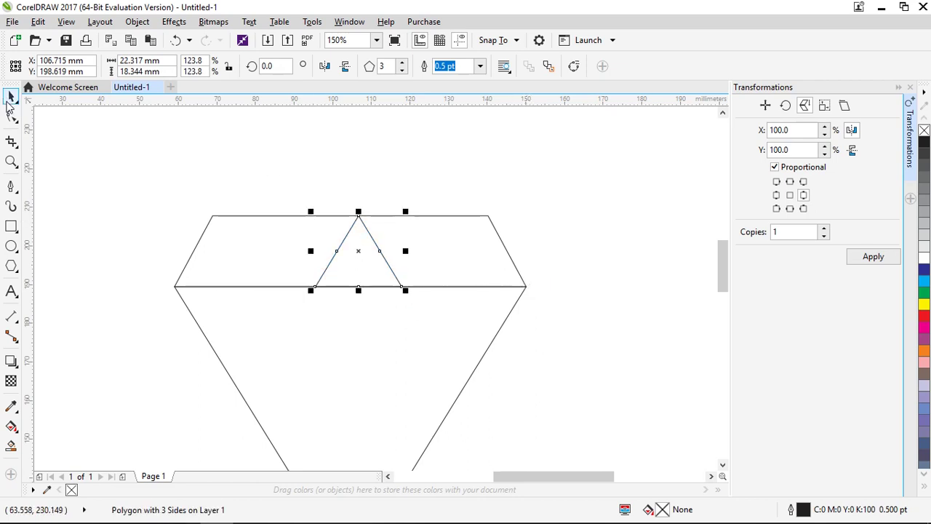
left_click_drag(357, 216, 412, 233)
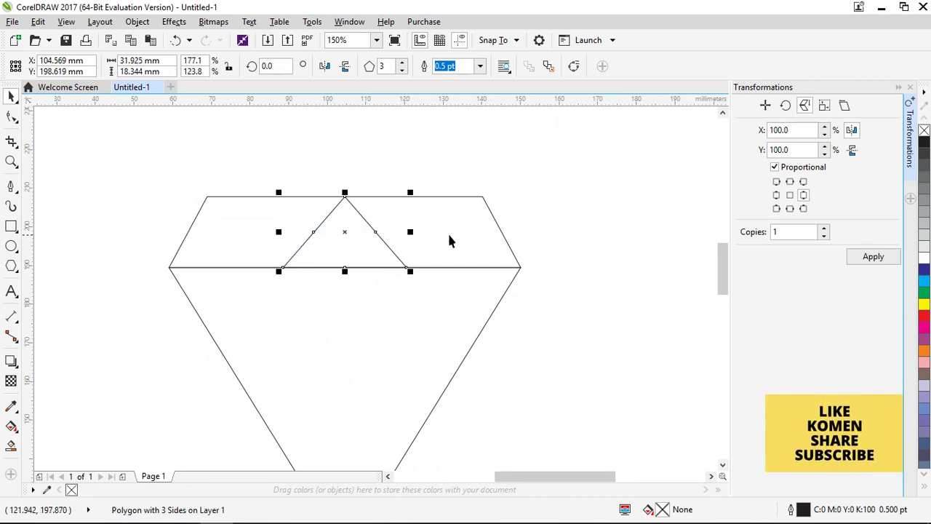
- Place a copy of the triangle on its left so that their base corners meet
left_click(402, 265)
left_click_drag(408, 267, 282, 267)
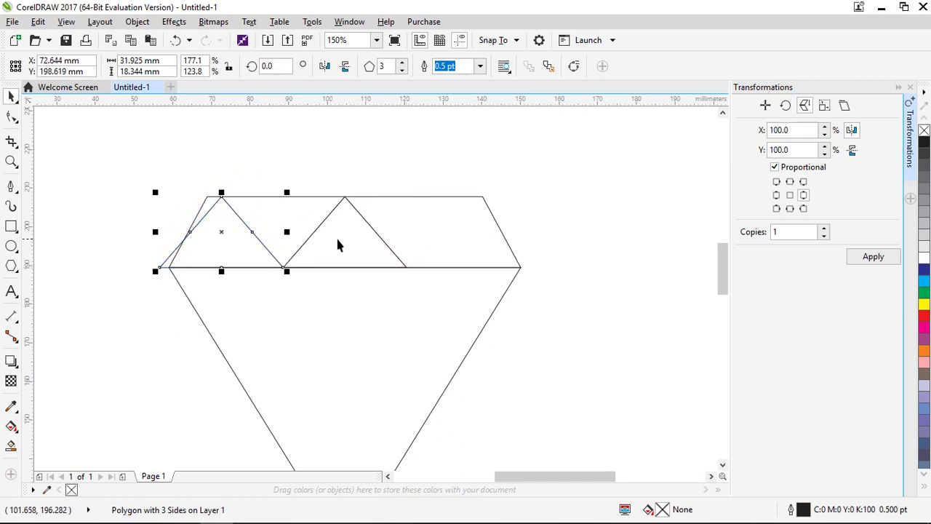
left_click(337, 238, "shift")
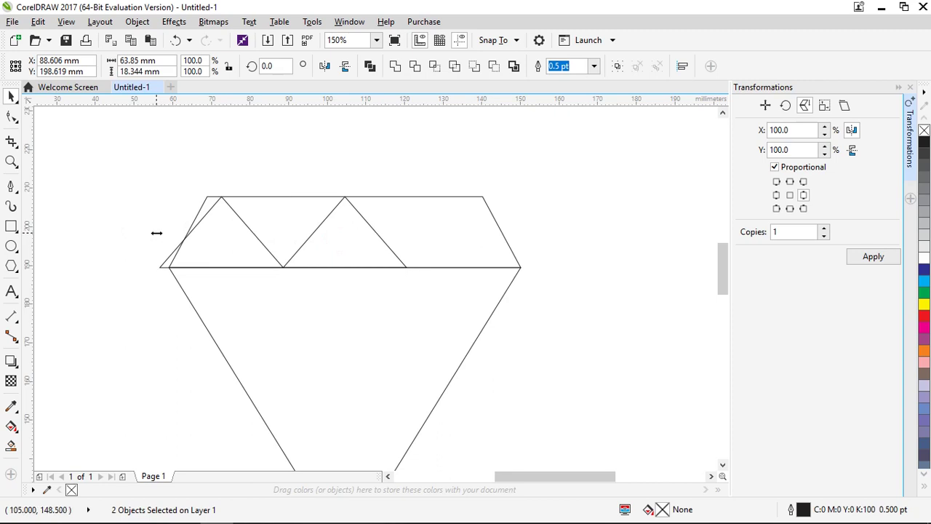
left_click_drag(156, 233, 225, 243)
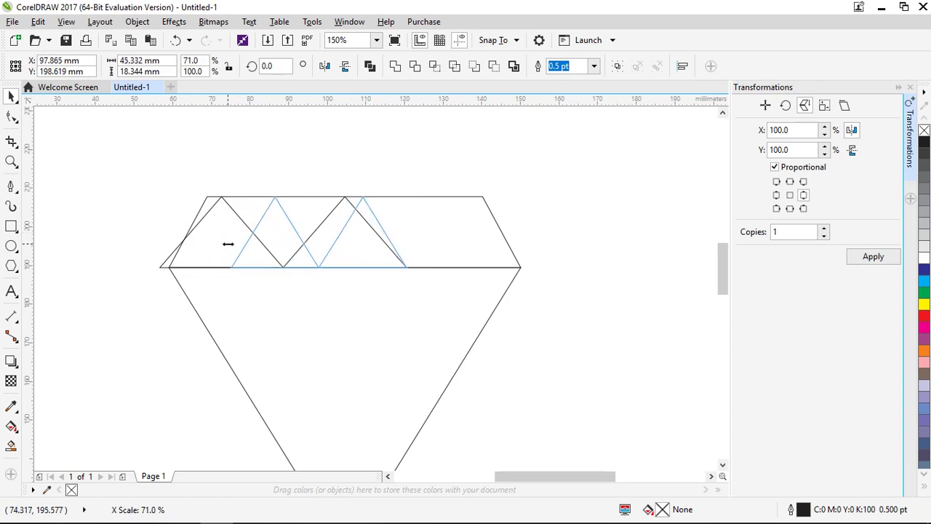
key("Escape")
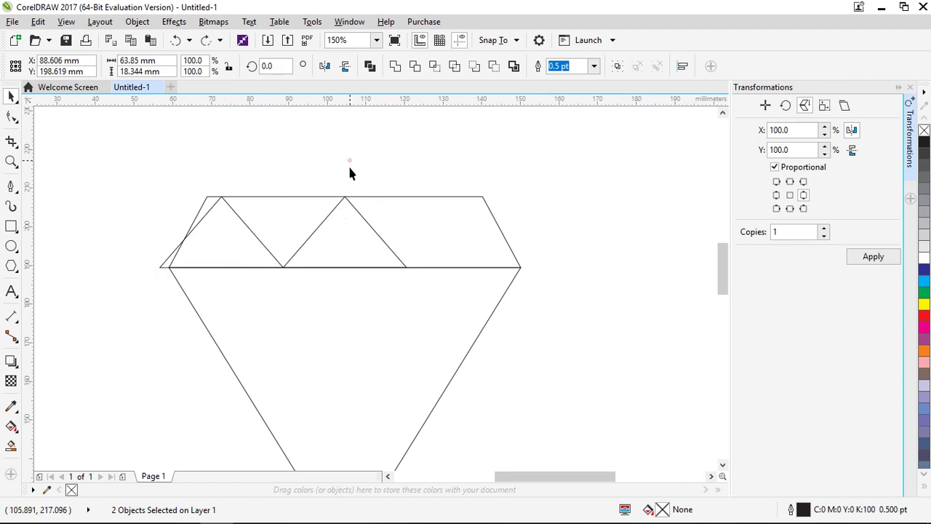
- Narrow the centre triangle to about 24.9 mm and the left copy to about 19.4 mm, and rejoin their base corners
left_click(341, 230)
left_click_drag(278, 231, 294, 238)
left_click(235, 243)
left_click_drag(155, 232, 179, 235)
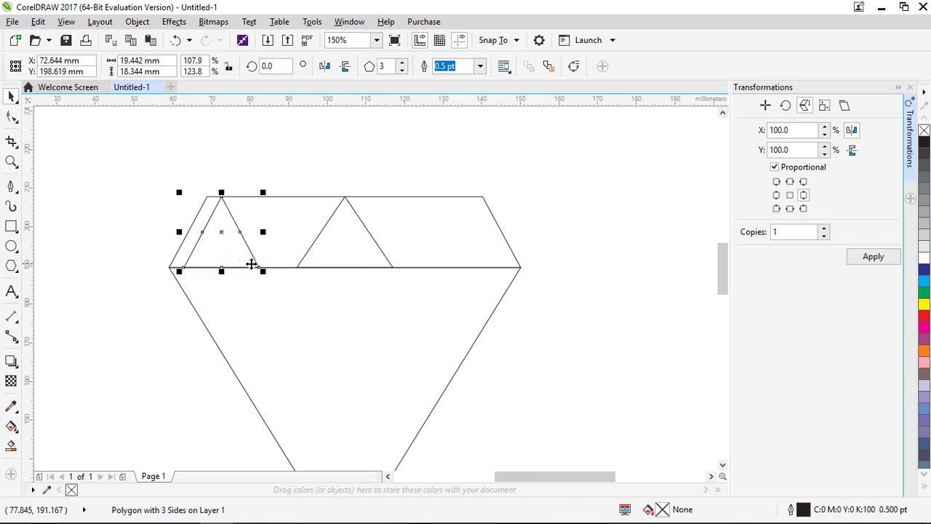
left_click_drag(260, 268, 298, 268)
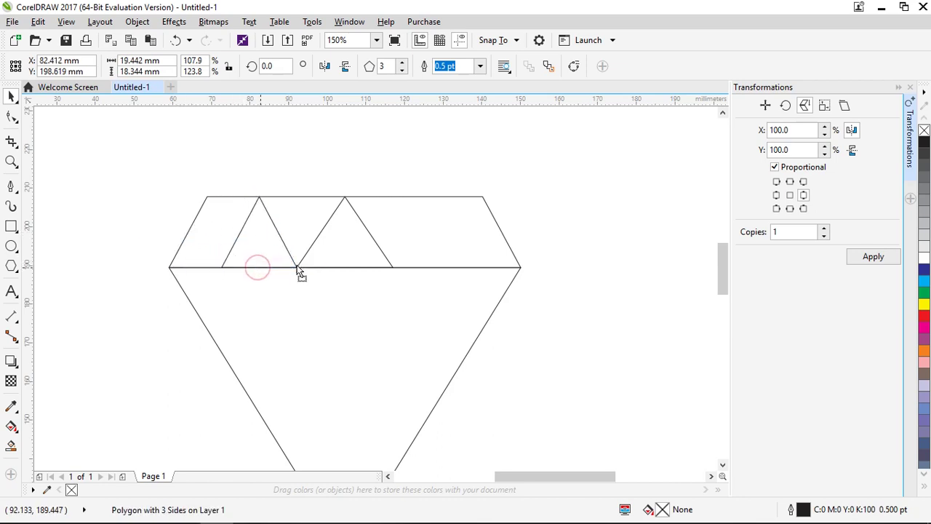
left_click(137, 187)
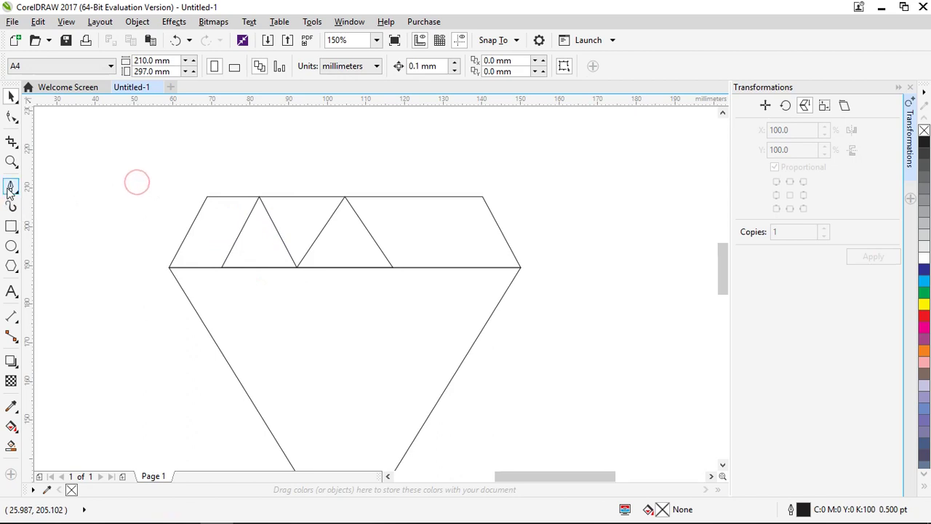
- Draw a closed triangle with the Pen tool between the upper section's two left corners and the left triangle's nearest base corner
left_click(10, 186)
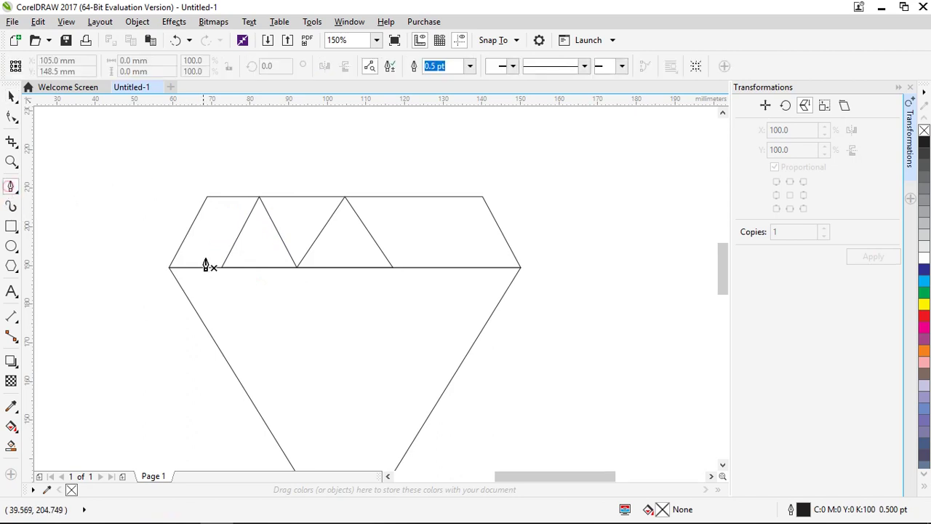
left_click(168, 268)
left_click(209, 196)
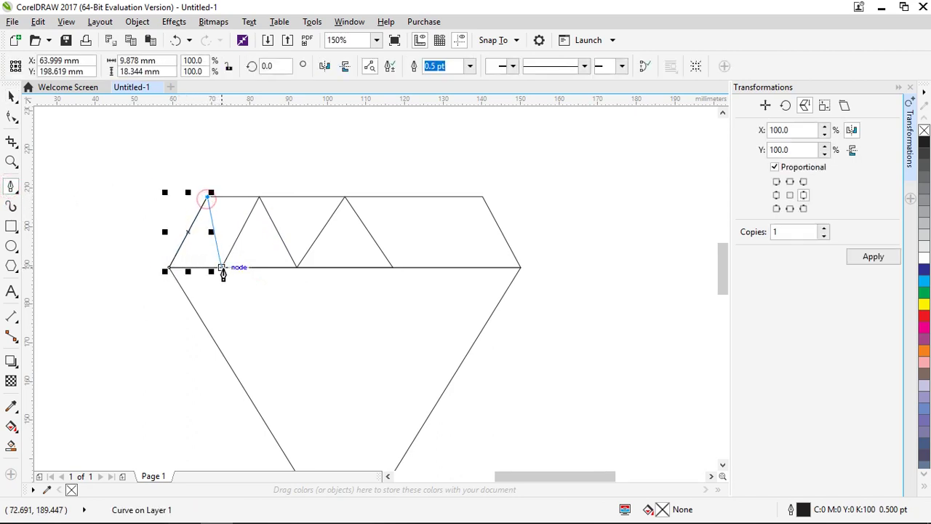
left_click(222, 267)
left_click(168, 268)
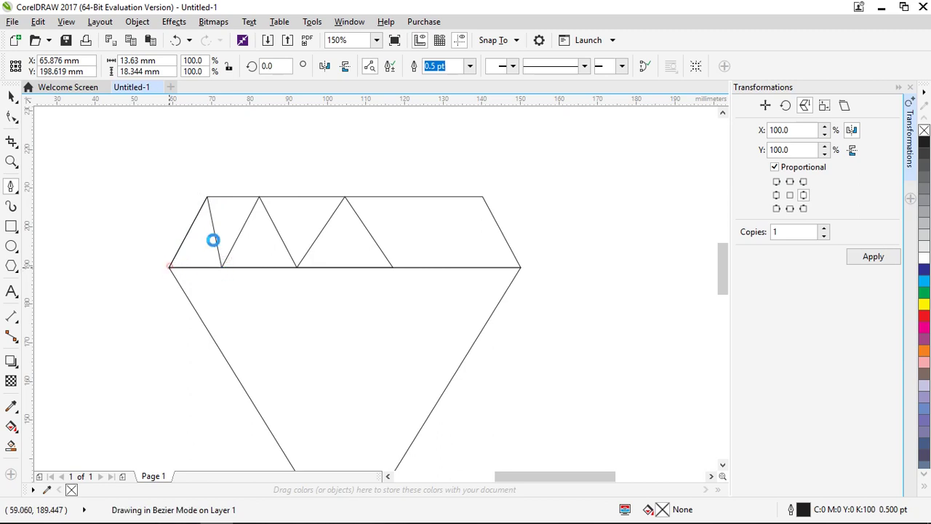
- Draw a closed central facet from the centre triangle's two base corners down to the diamond's bottom tip
scroll(213, 240, "down", 4)
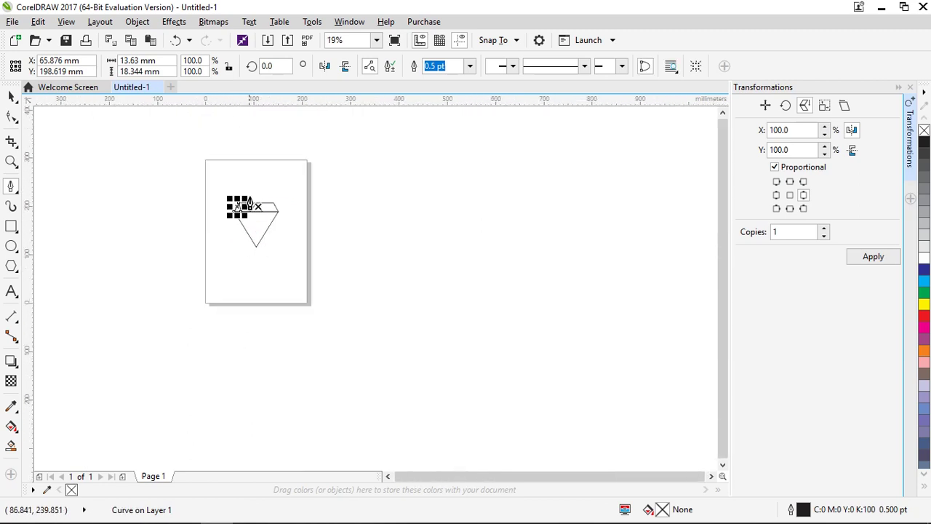
scroll(249, 207, "up", 1)
left_click(252, 227)
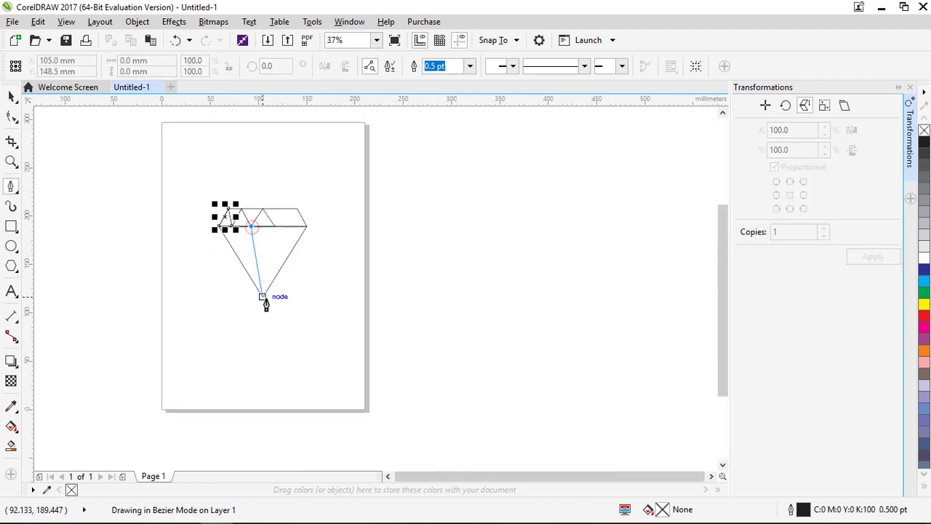
double_click(263, 297)
double_click(274, 226)
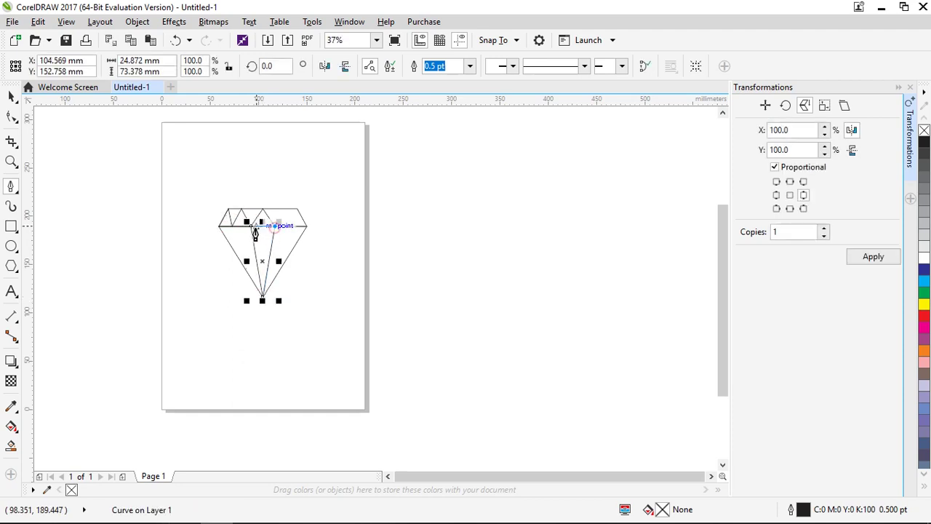
- Draw a closed facet from the left triangle's two base corners down to the diamond's bottom tip, beside the central facet
scroll(239, 236, "up", 2)
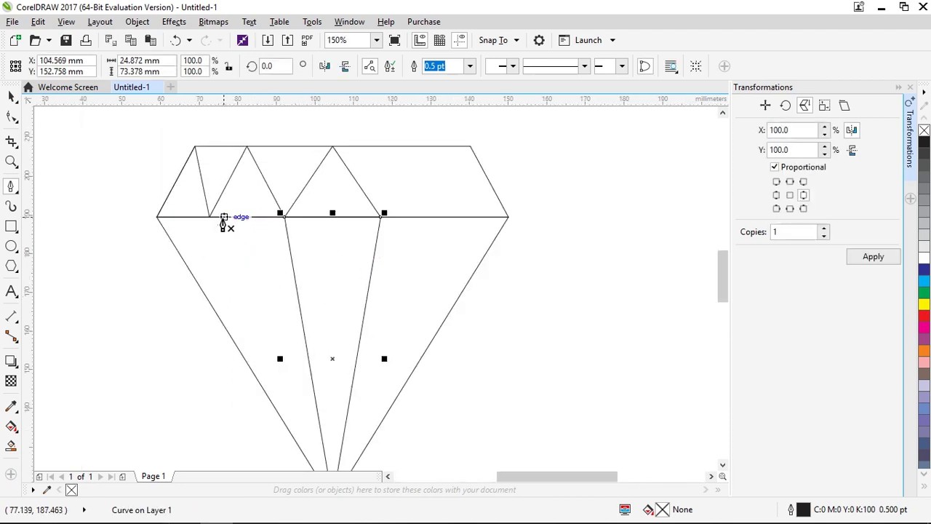
left_click(214, 218)
scroll(214, 217, "down", 1)
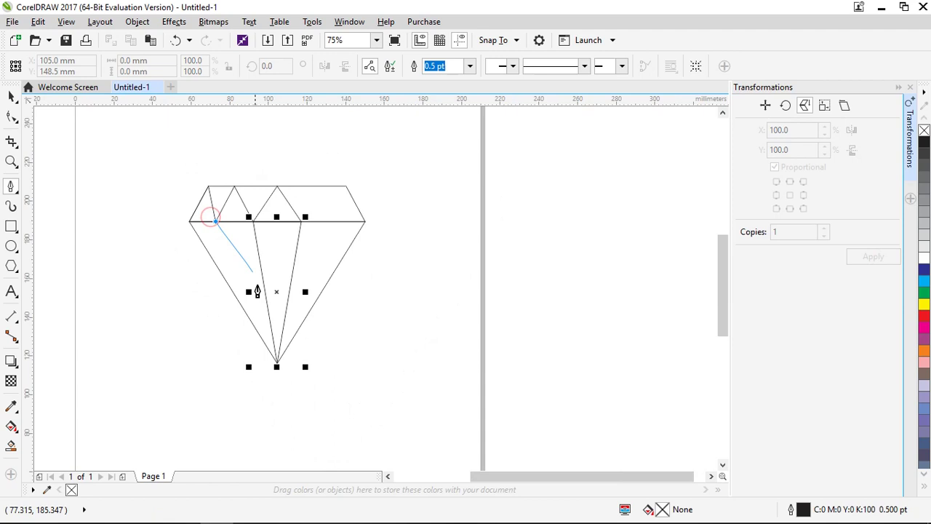
double_click(278, 364)
double_click(253, 220)
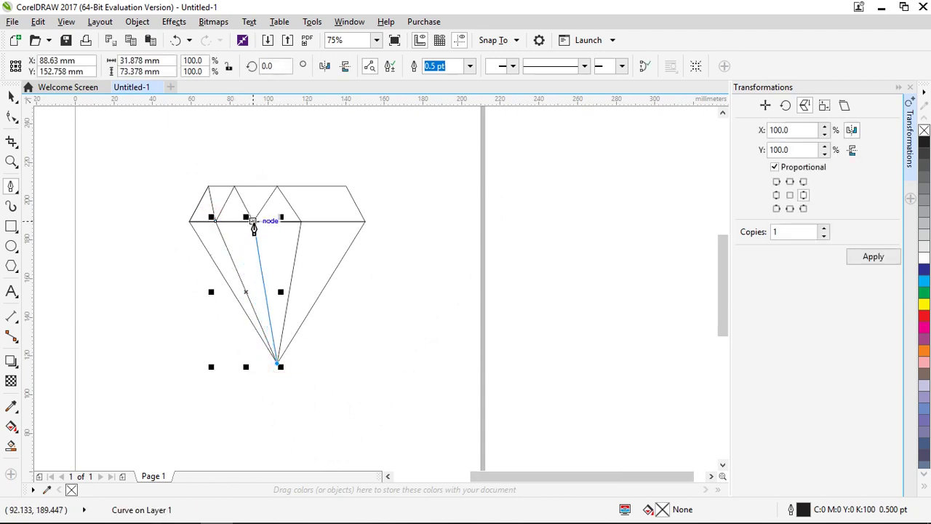
- Draw the outermost left lower facet between the diamond's left corner, the left triangle's outer base corner and the bottom tip
left_click(190, 221)
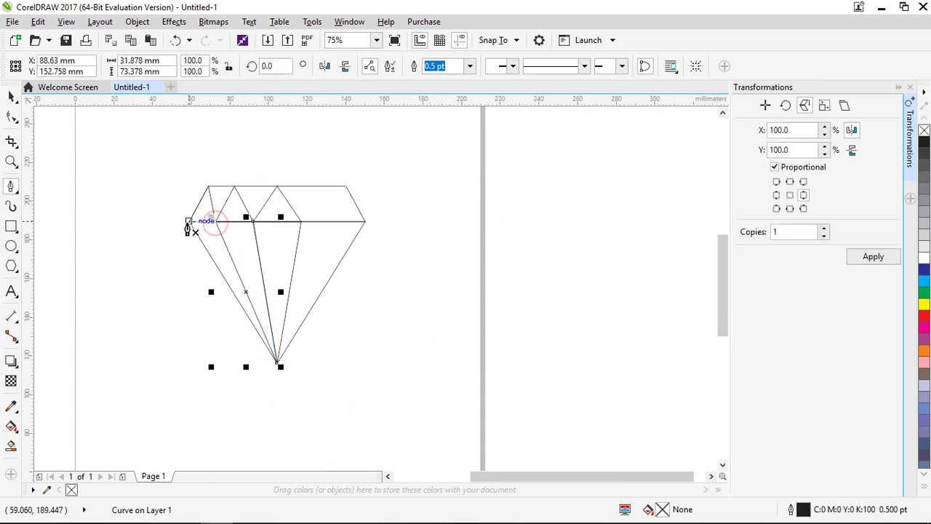
double_click(214, 220)
double_click(276, 362)
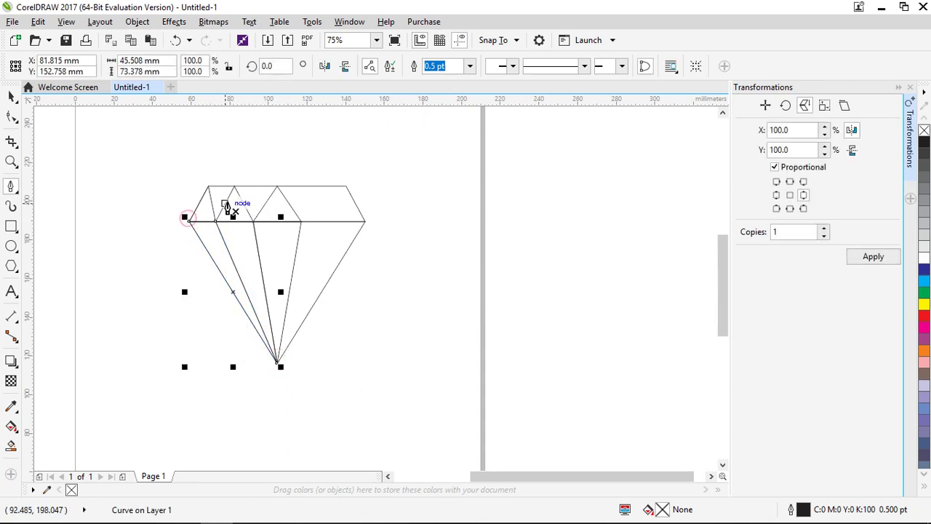
- Draw a closed inverted triangle between the upper section's top-left corner, the left triangle's apex and its outer base corner
scroll(226, 202, "up", 2)
left_click(190, 171)
left_click(240, 172)
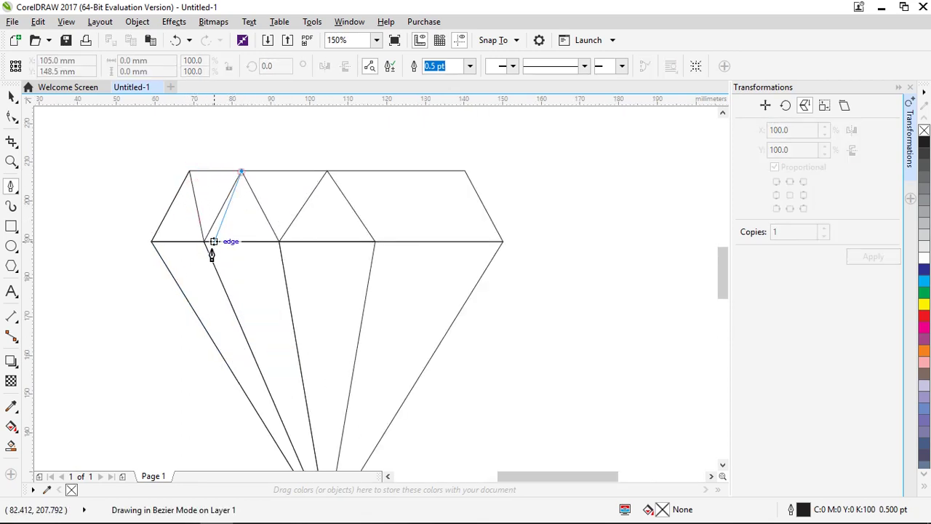
double_click(206, 243)
left_click(191, 171)
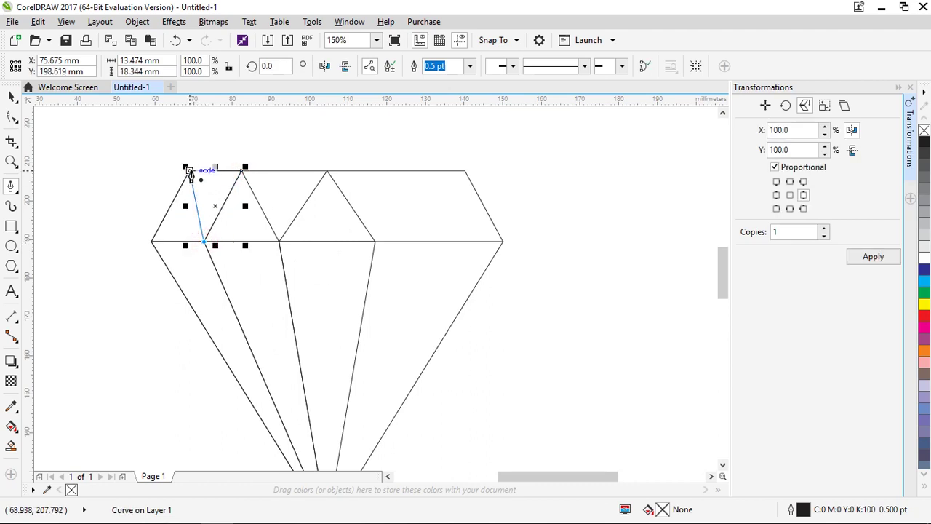
- Draw a closed inverted triangle between the apexes of the left and centre triangles and their shared base corner
left_click(241, 171)
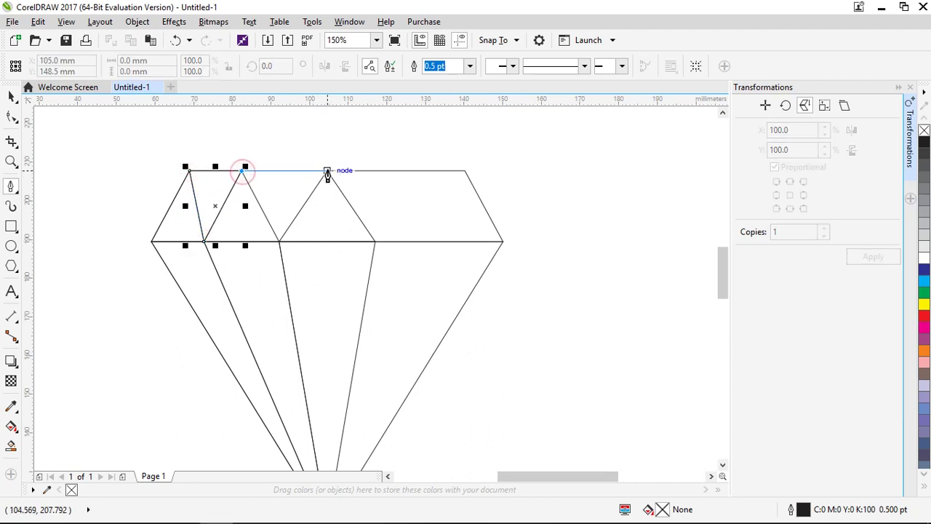
double_click(327, 172)
left_click(281, 241)
left_click(242, 172)
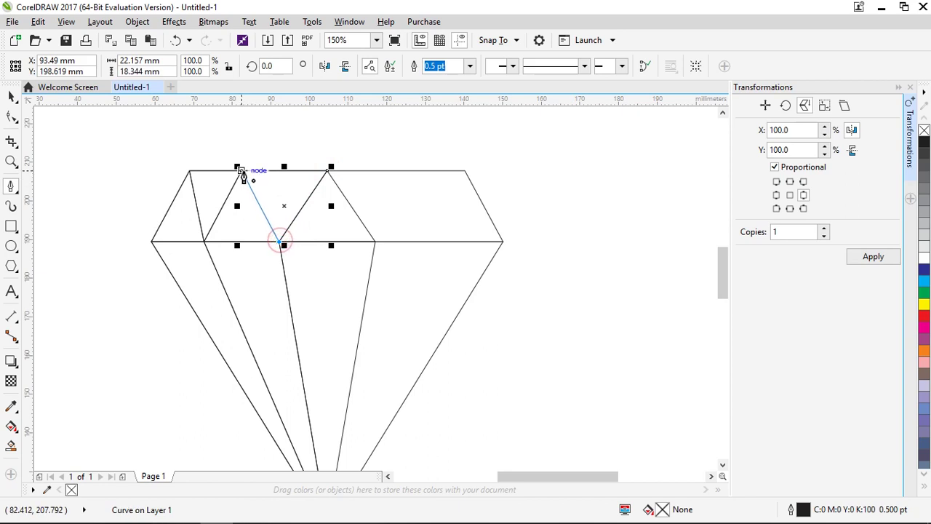
- Delete the original upper trapezoid and the large lower triangle, keeping only the facet shapes
key("space")
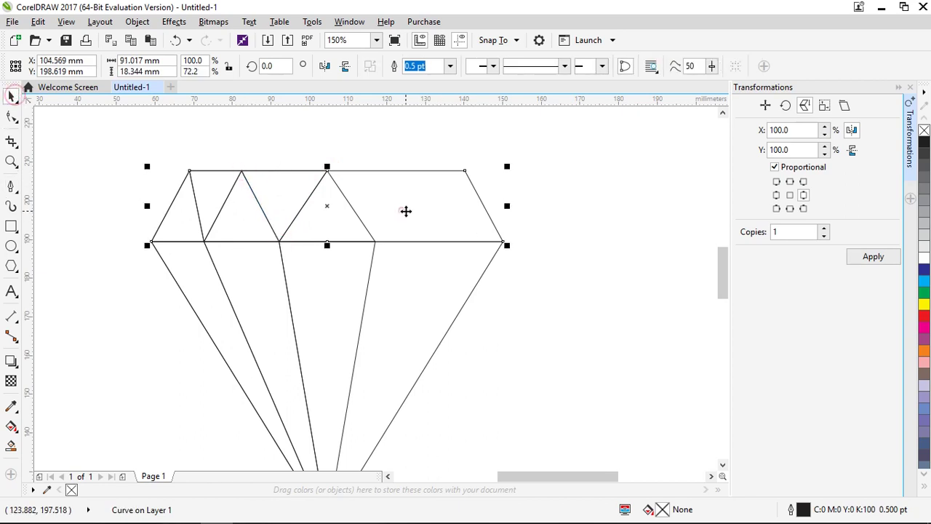
scroll(458, 226, "down", 2)
left_click(450, 255)
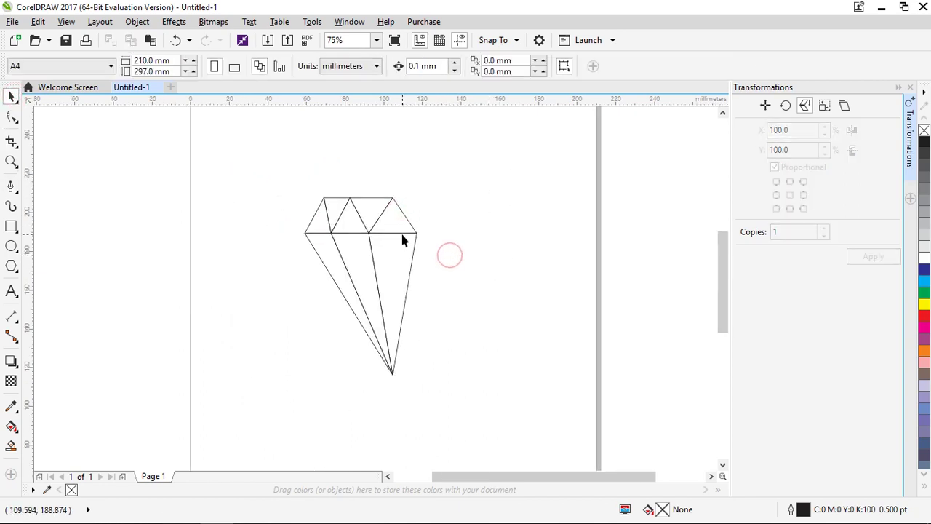
- Fill the upper section's outermost left triangle with a uniform red, C4 M100 Y100 K1
scroll(401, 240, "up", 1)
scroll(388, 260, "down", 3)
scroll(350, 233, "up", 2)
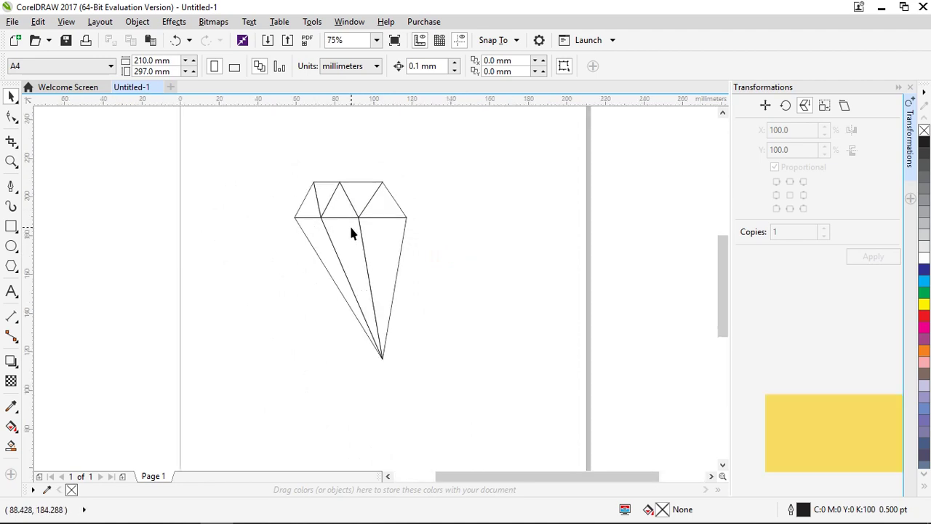
left_click(306, 209)
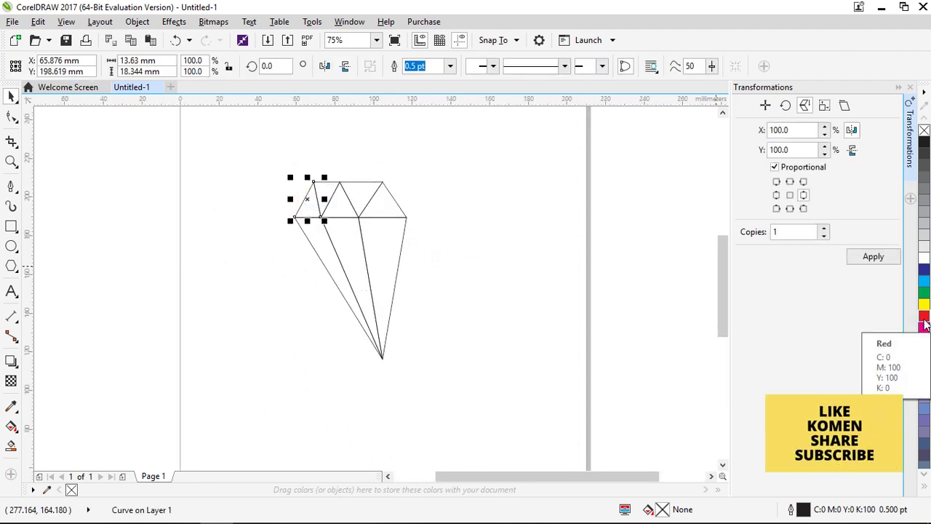
double_click(662, 510)
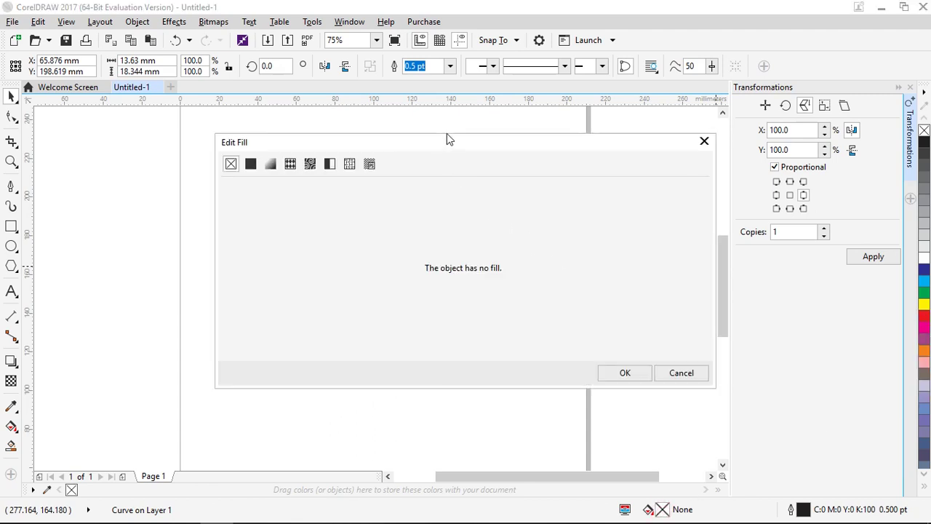
left_click_drag(446, 133, 744, 129)
left_click(548, 160)
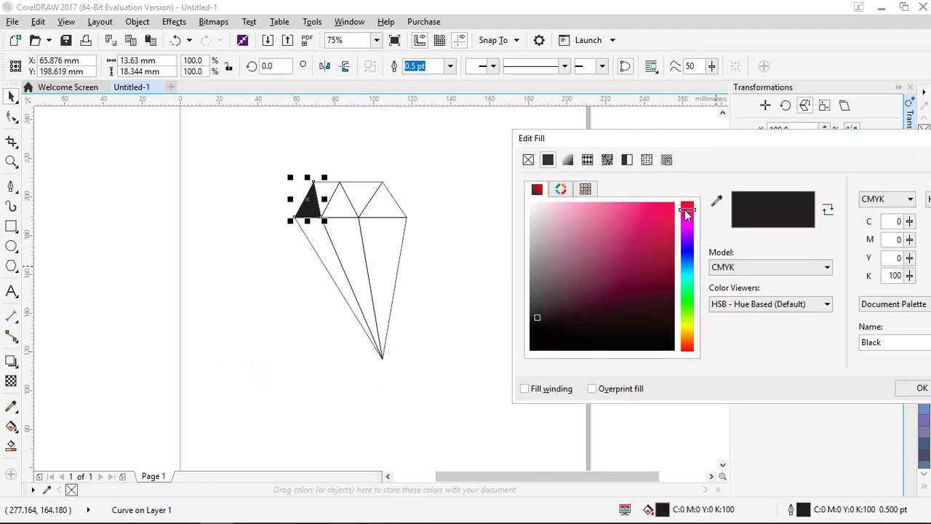
left_click_drag(685, 209, 685, 200)
left_click(658, 220)
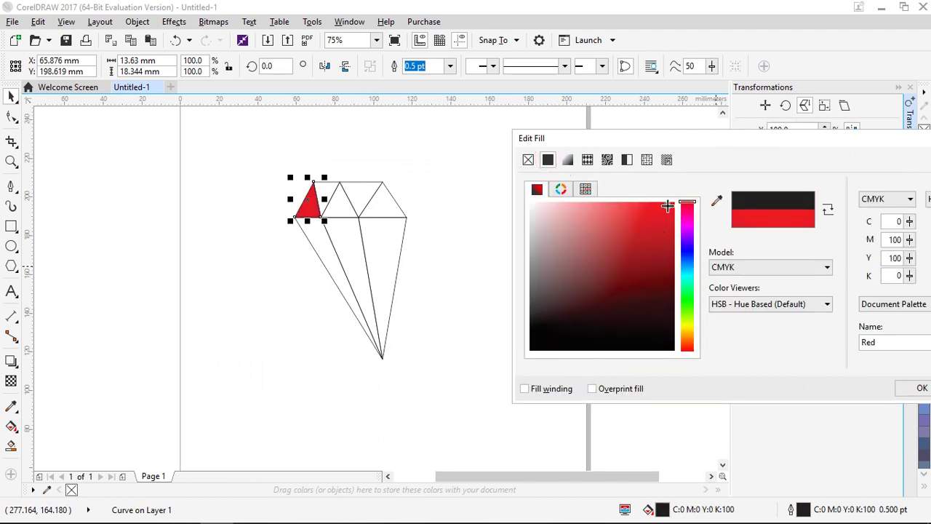
left_click_drag(674, 206, 674, 228)
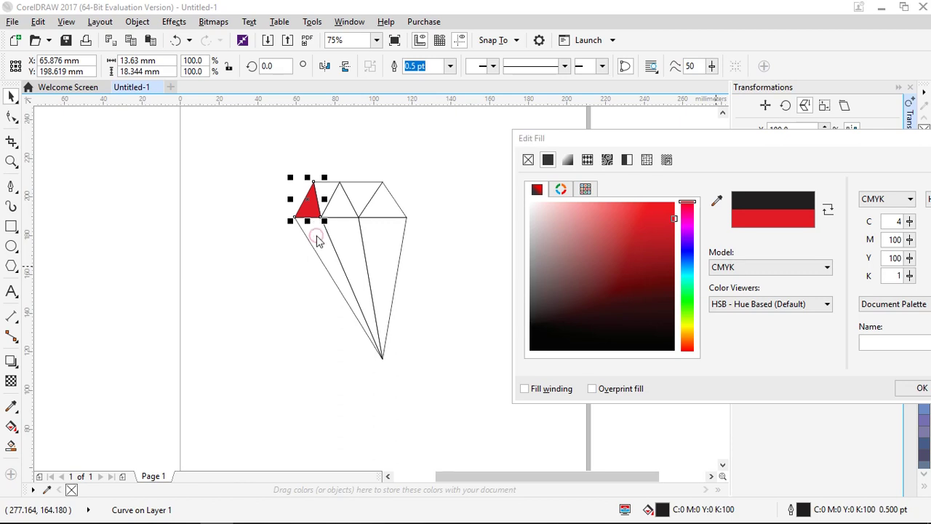
left_click_drag(819, 149, 765, 144)
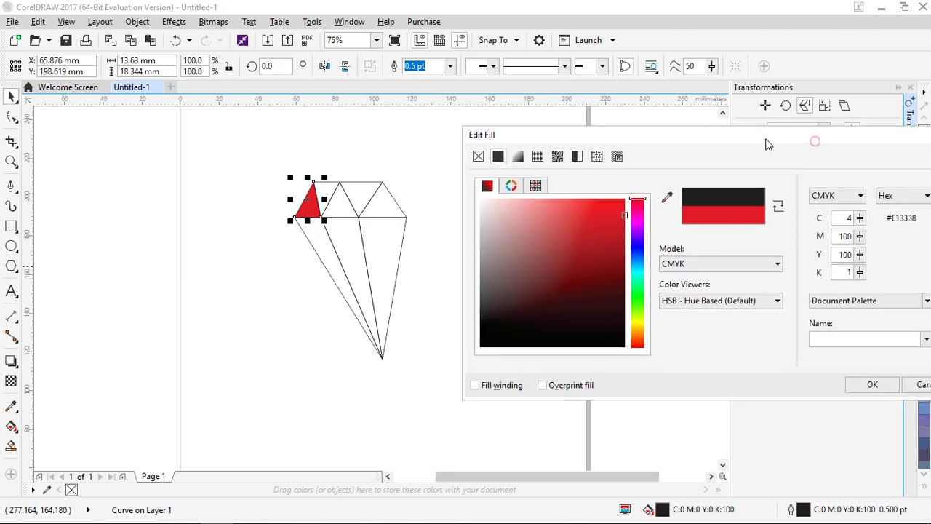
left_click(868, 385)
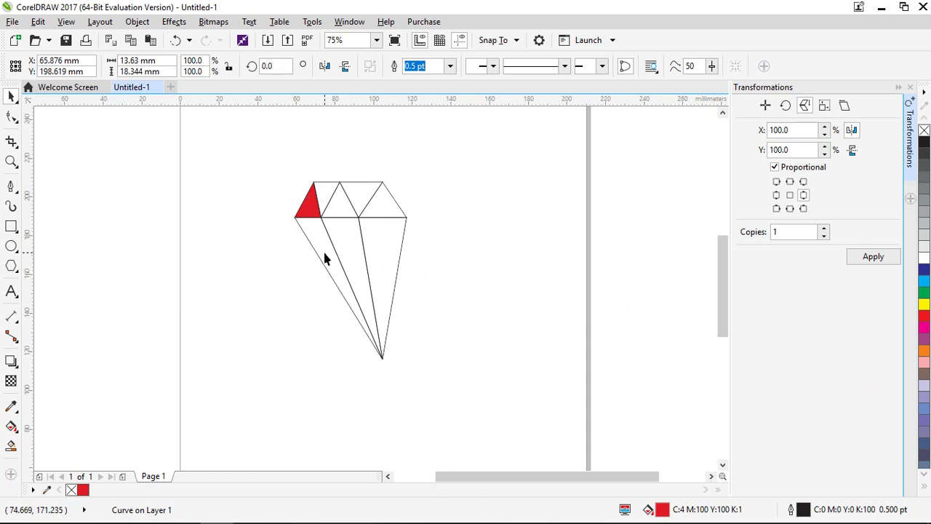
- Fill the outermost left lower facet with a uniform darker red, about C17 M100 Y100 K13
left_click(325, 253)
double_click(662, 508)
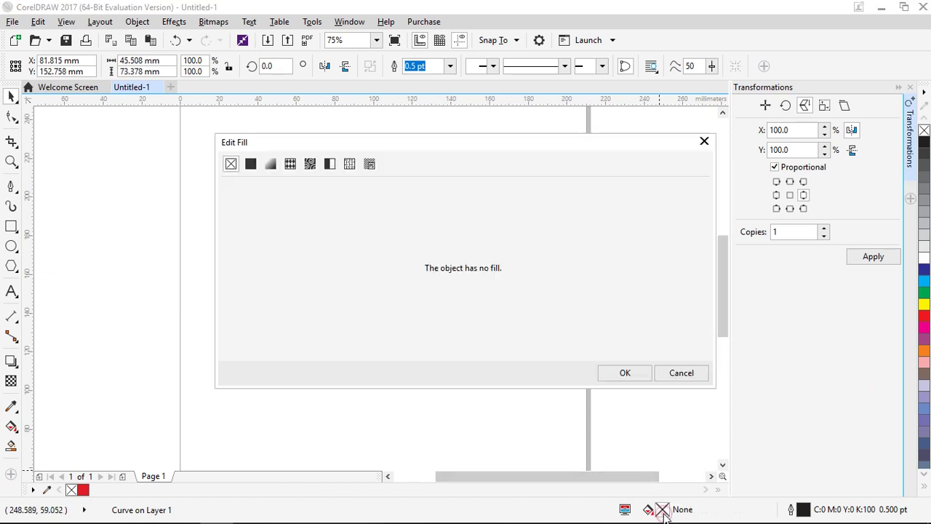
left_click_drag(510, 144, 723, 165)
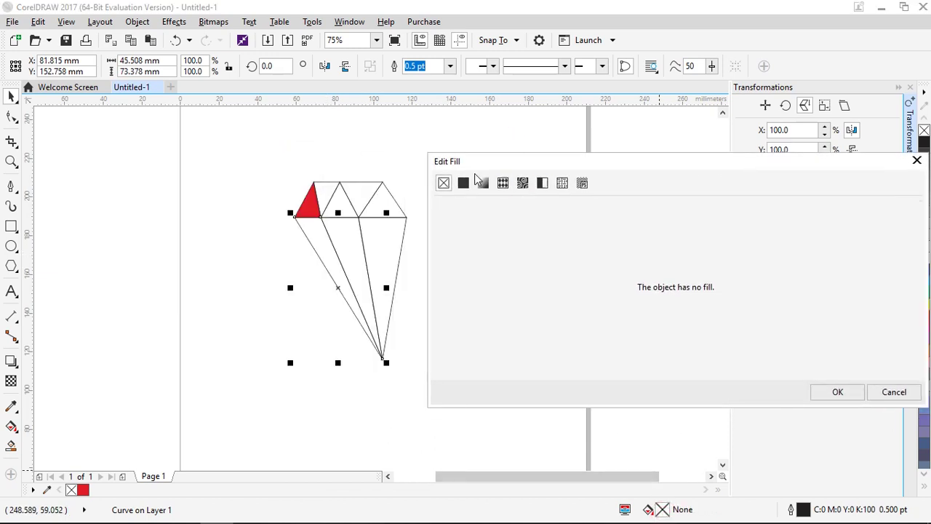
left_click(464, 183)
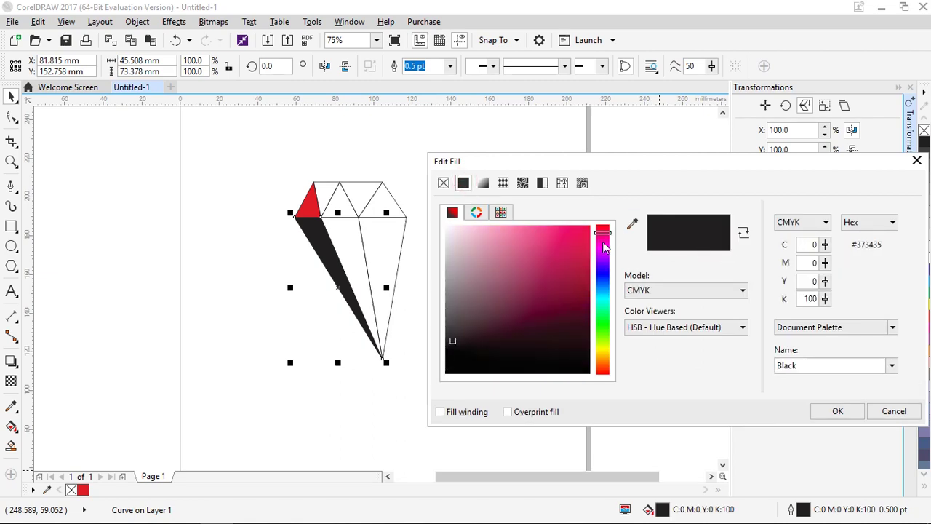
left_click(631, 223)
left_click(313, 210)
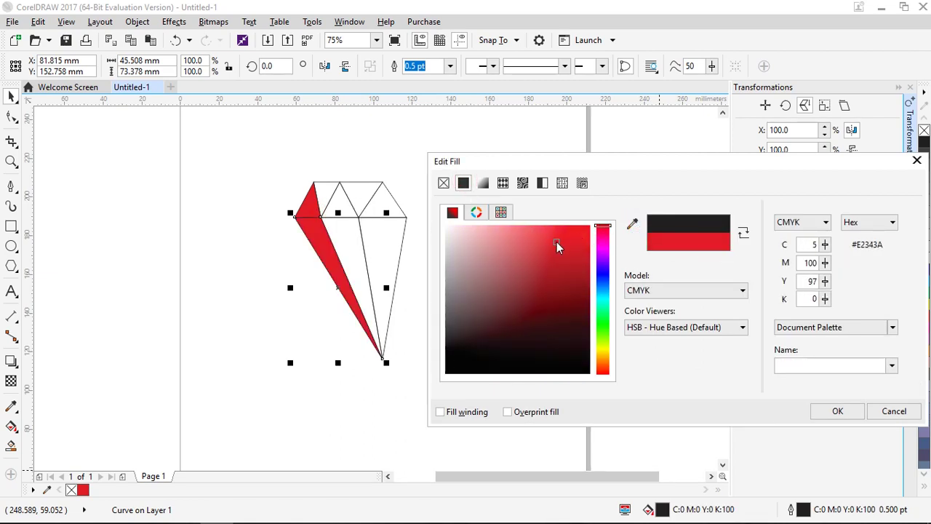
left_click_drag(557, 243, 575, 259)
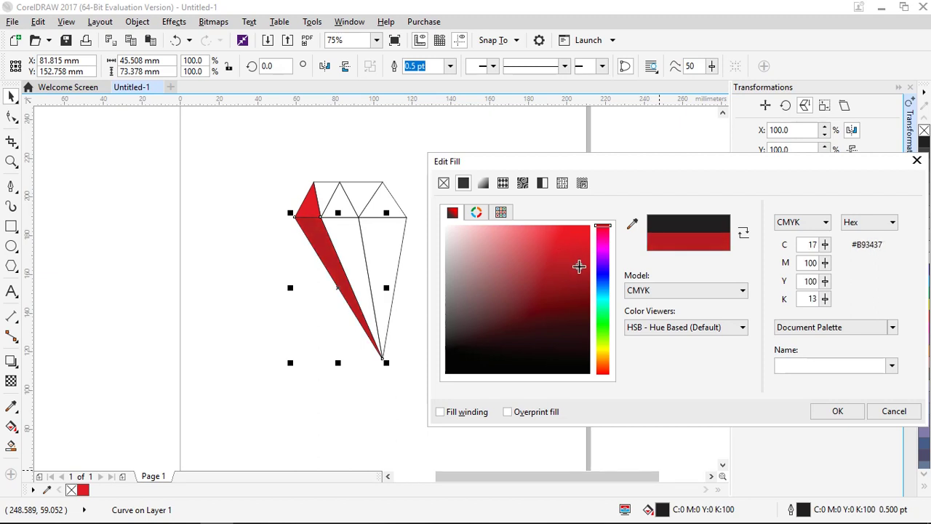
left_click_drag(580, 272, 579, 268)
left_click(837, 413)
left_click(287, 298)
- Fill the left upright triangle and the lower facet beneath it with a uniform red, C0 M93 Y84 K0
left_click(339, 219)
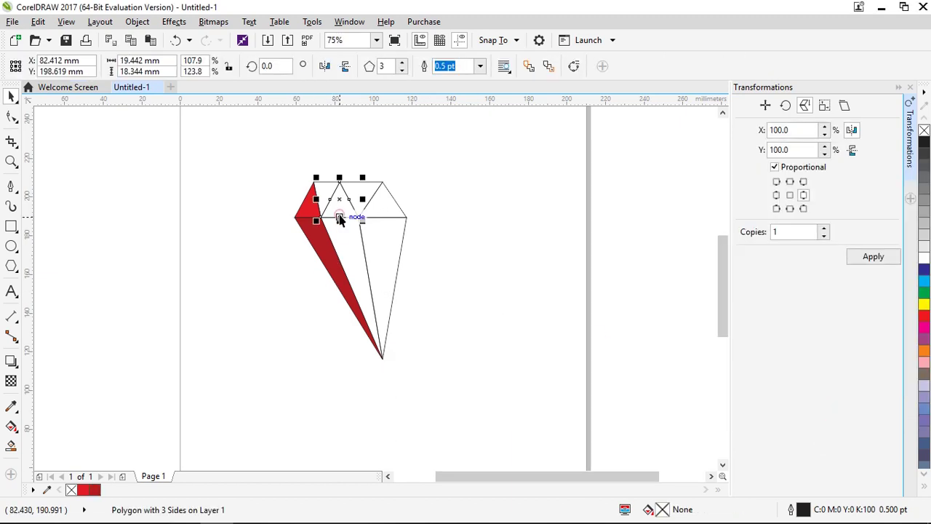
left_click(353, 256, "shift")
double_click(662, 510)
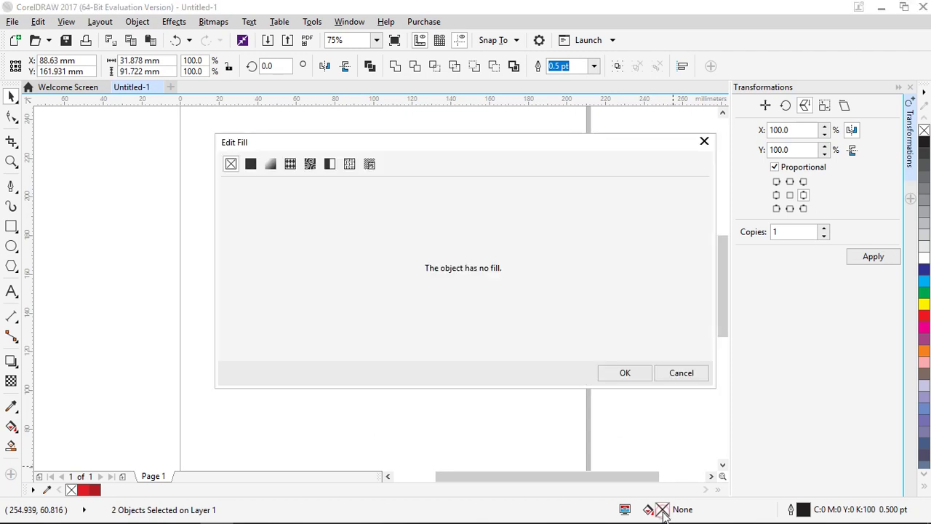
left_click(250, 163)
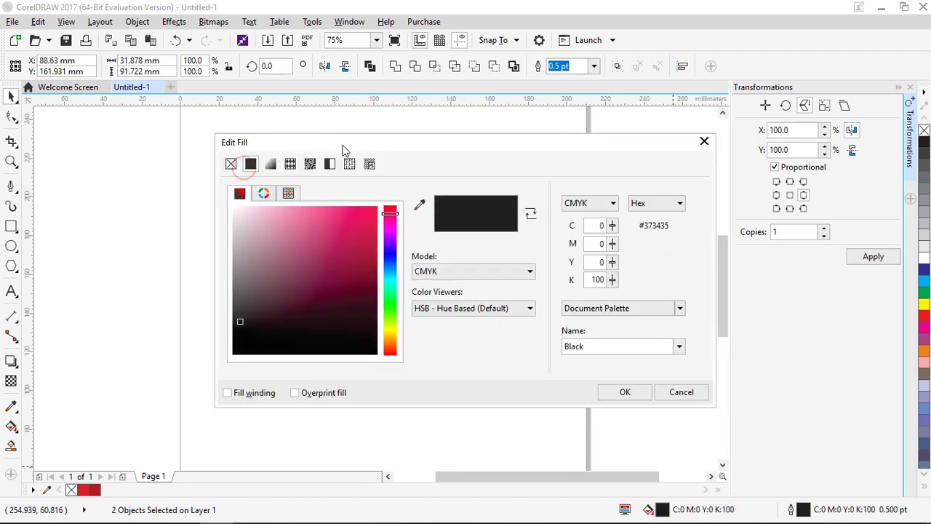
left_click_drag(344, 142, 547, 145)
left_click(559, 227)
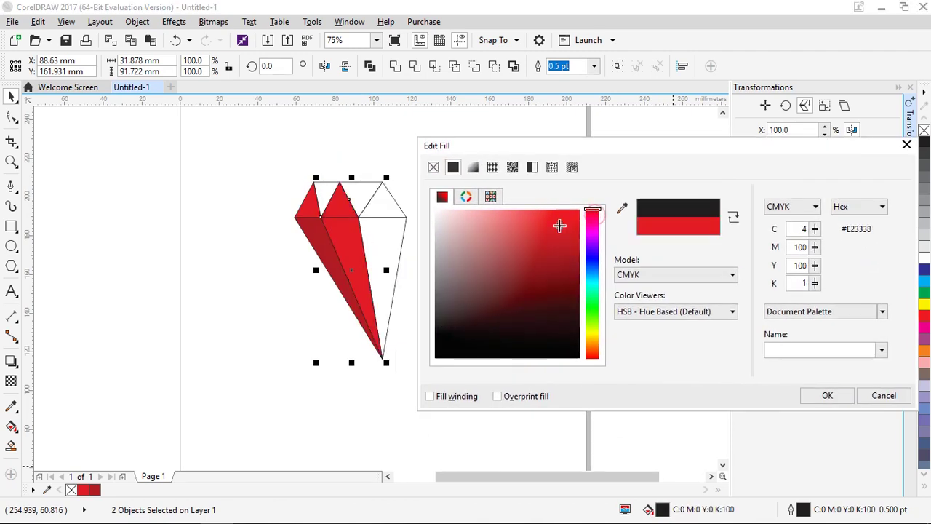
left_click_drag(560, 226, 538, 216)
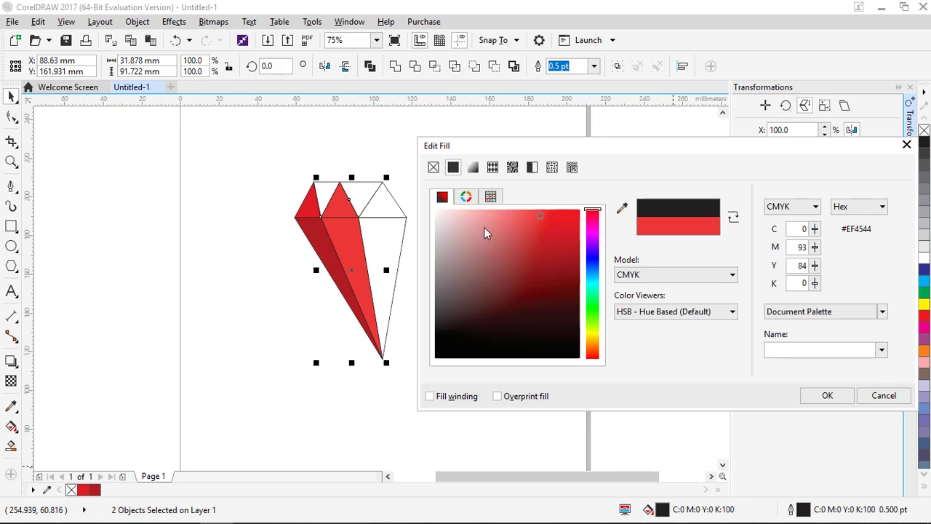
left_click(816, 398)
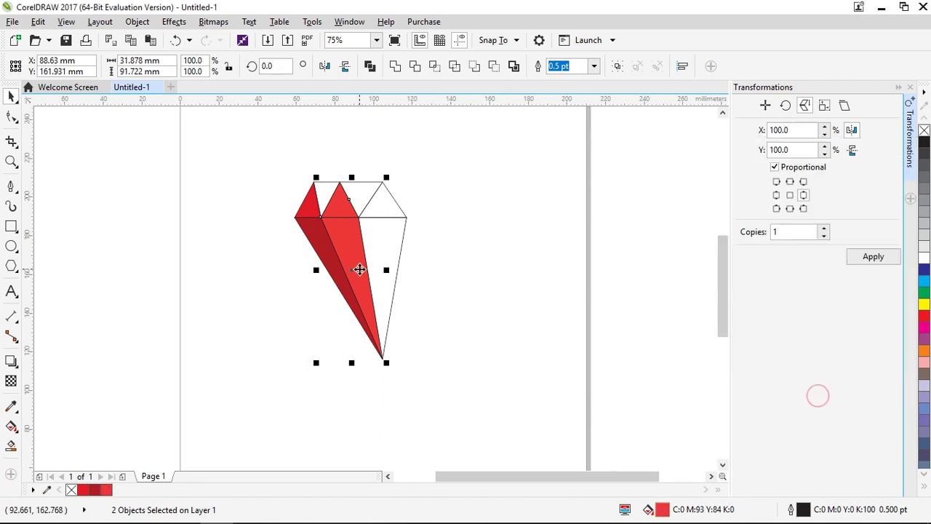
left_click(492, 267)
- Darken the fill of the lower facet beneath the left upright triangle to C14 M100 Y100 K4
left_click(349, 262)
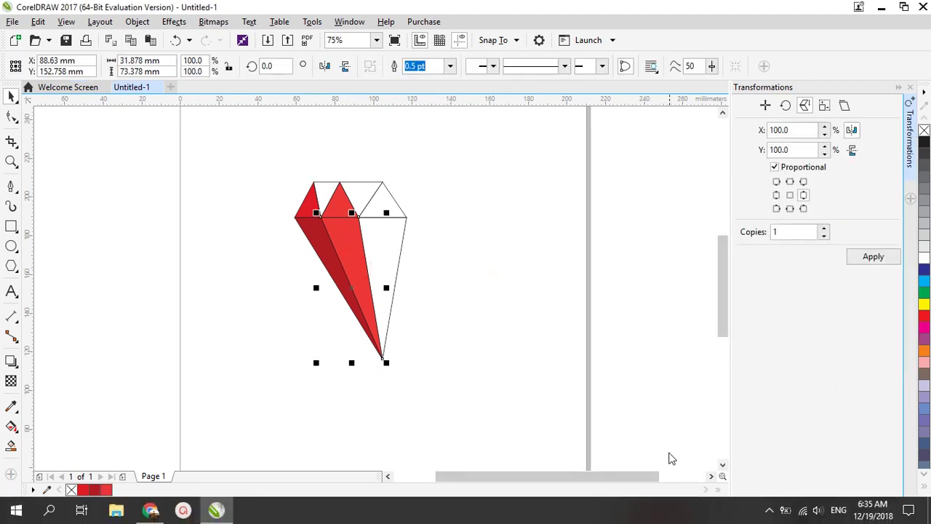
double_click(662, 509)
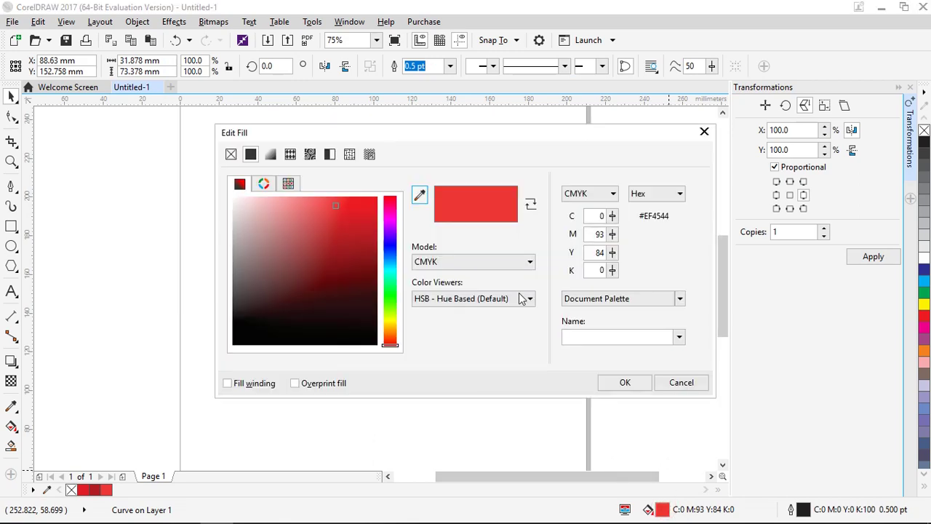
left_click_drag(377, 141, 573, 170)
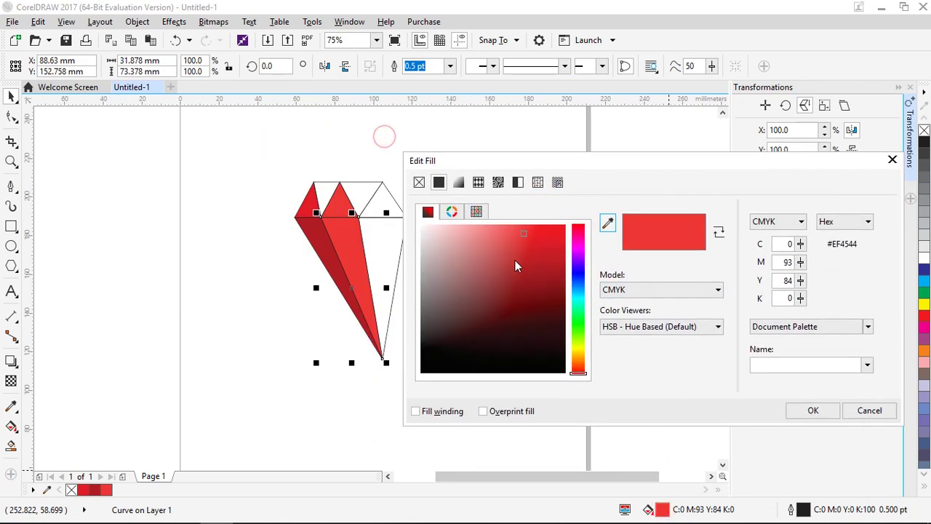
mouse_move(523, 231)
left_mouse_down()
mouse_move(538, 267)
mouse_move(530, 254)
left_mouse_up()
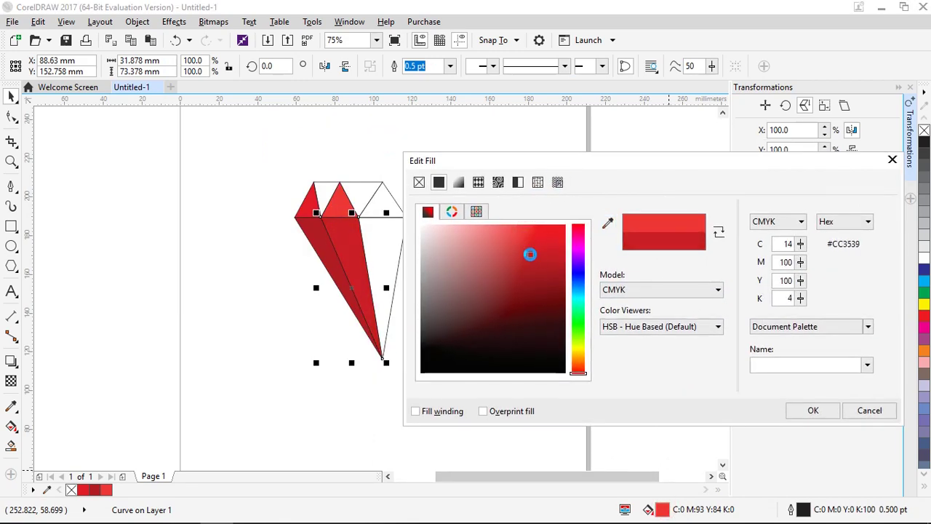
left_click(813, 410)
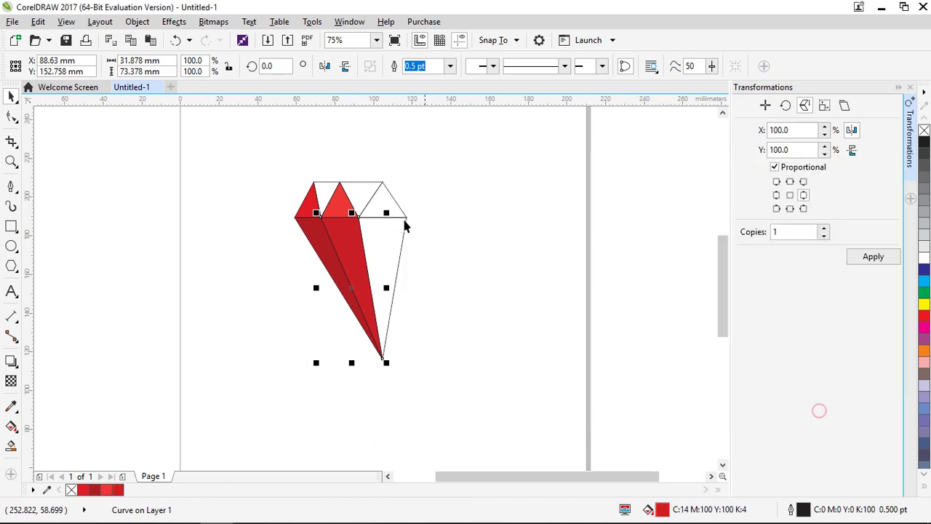
- Fill the inverted triangle on the outer side of the left upright triangle with a uniform light red, C0 M67 Y42 K0
left_click(324, 197)
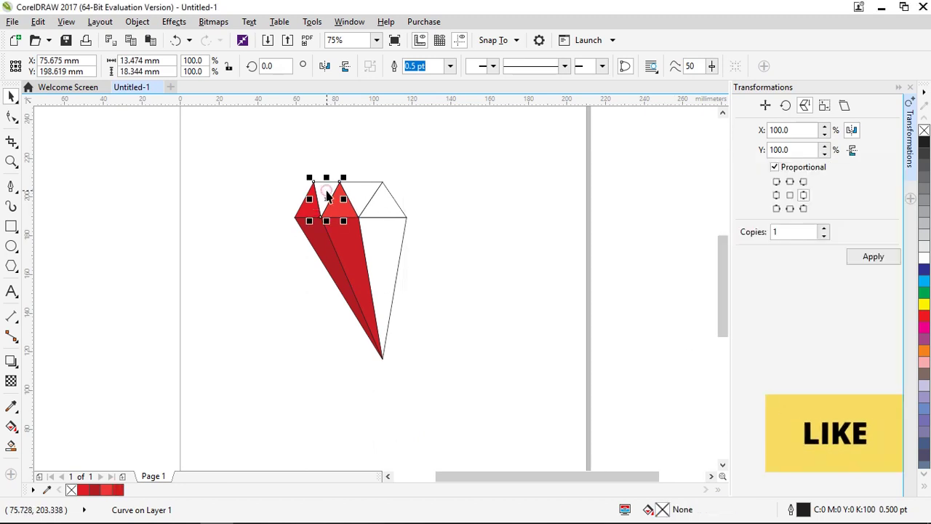
double_click(662, 510)
left_click(250, 167)
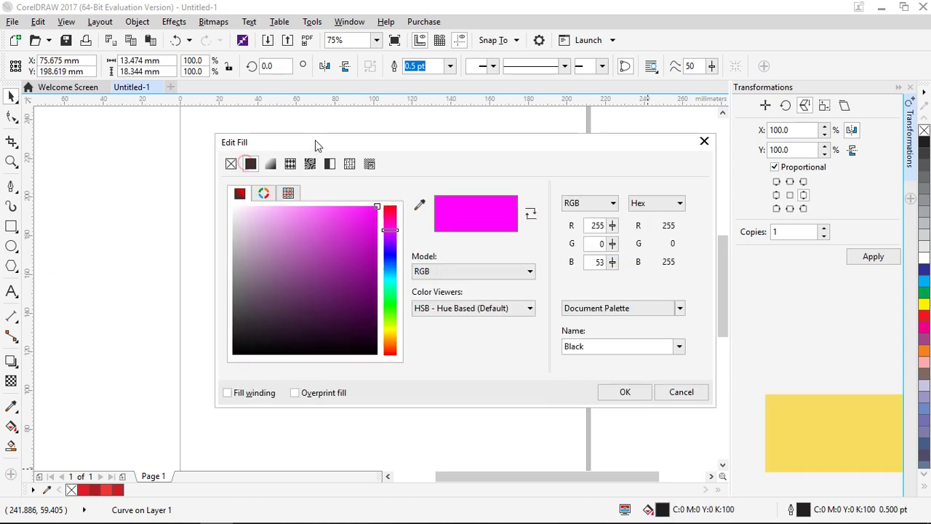
left_click_drag(315, 140, 574, 159)
mouse_move(621, 231)
left_mouse_down()
mouse_move(623, 256)
mouse_move(597, 229)
mouse_move(562, 224)
left_mouse_up()
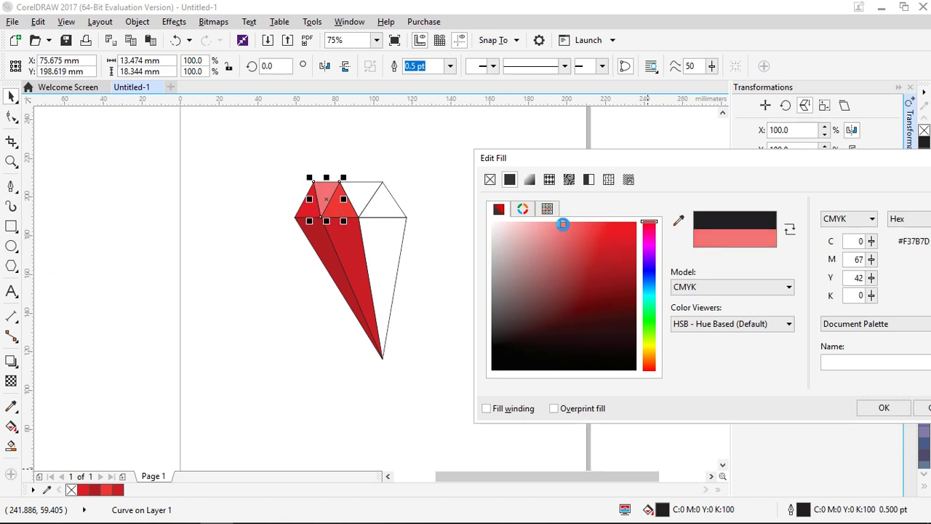
left_click(883, 408)
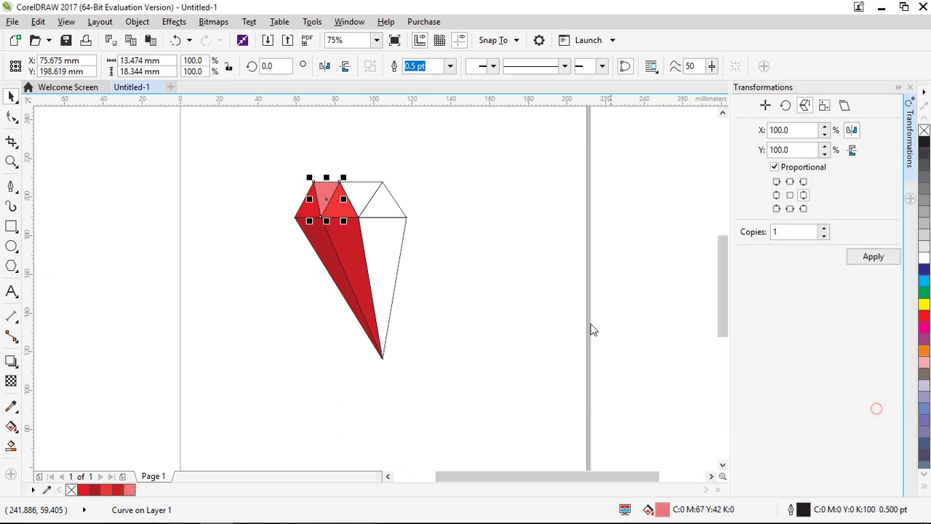
left_click(449, 264)
- Fill the inverted triangle between the left and centre upright triangles with a uniform pale pink, C0 M51 Y27 K0
left_click(355, 200)
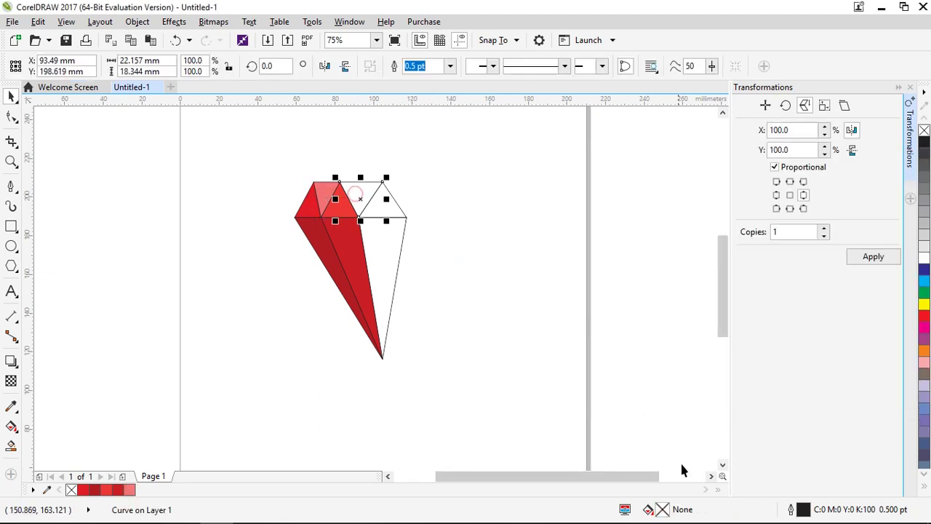
double_click(661, 510)
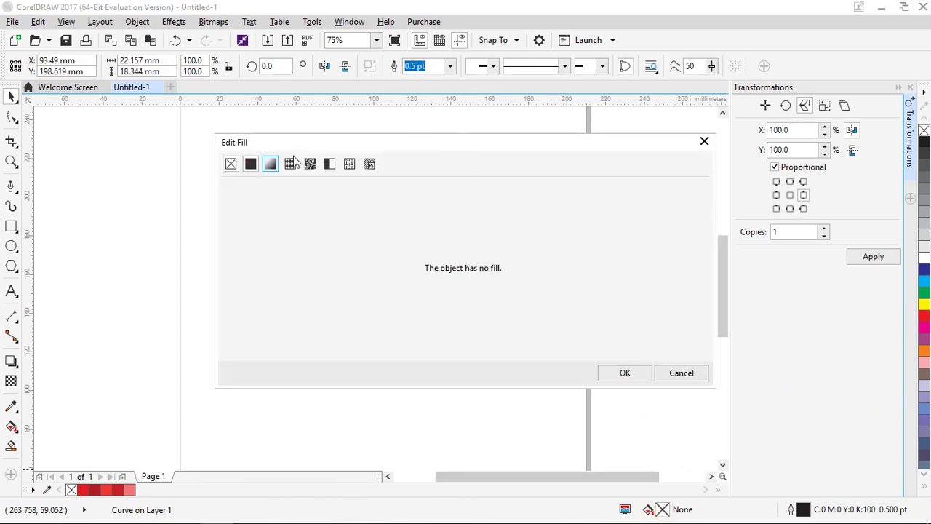
left_click(250, 164)
left_click_drag(466, 157, 752, 180)
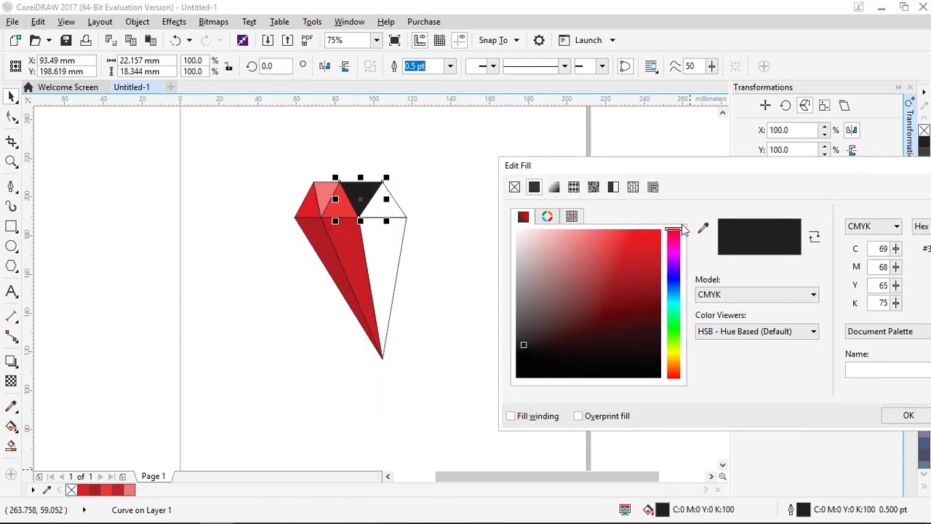
left_click(645, 238)
mouse_move(646, 238)
left_mouse_down()
mouse_move(604, 249)
mouse_move(570, 235)
mouse_move(582, 230)
mouse_move(572, 227)
left_mouse_up()
left_click(909, 415)
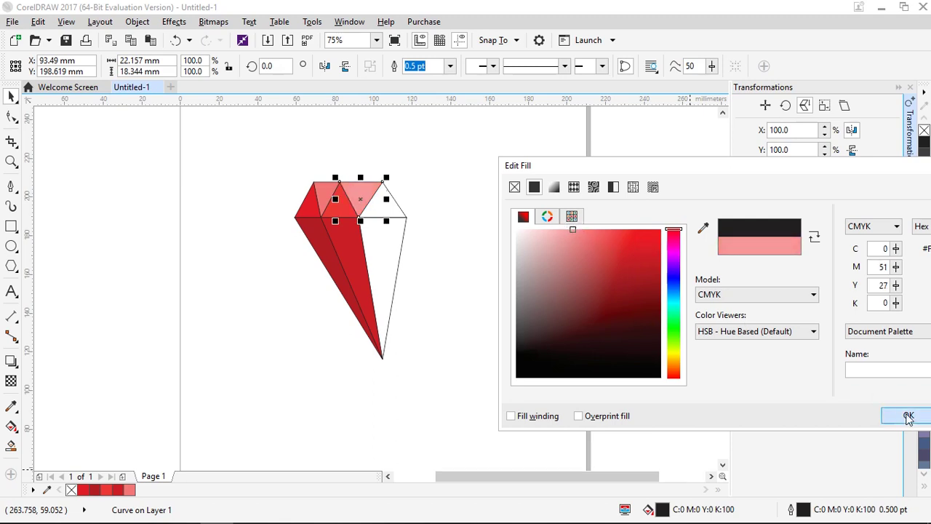
left_click(474, 236)
- Fill the centre upright triangle and the lower facet beneath it with a uniform light red, C0 M62 Y37 K0
left_click(383, 216)
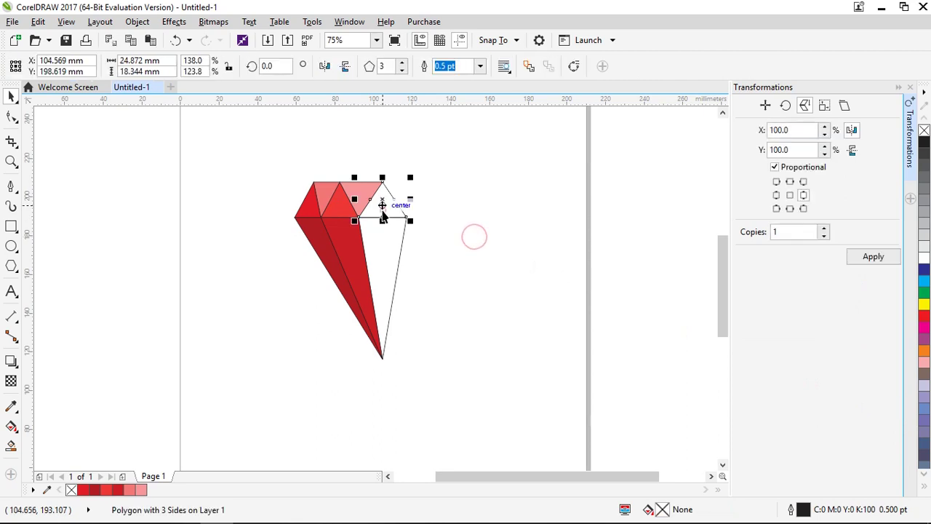
left_click(389, 264, "shift")
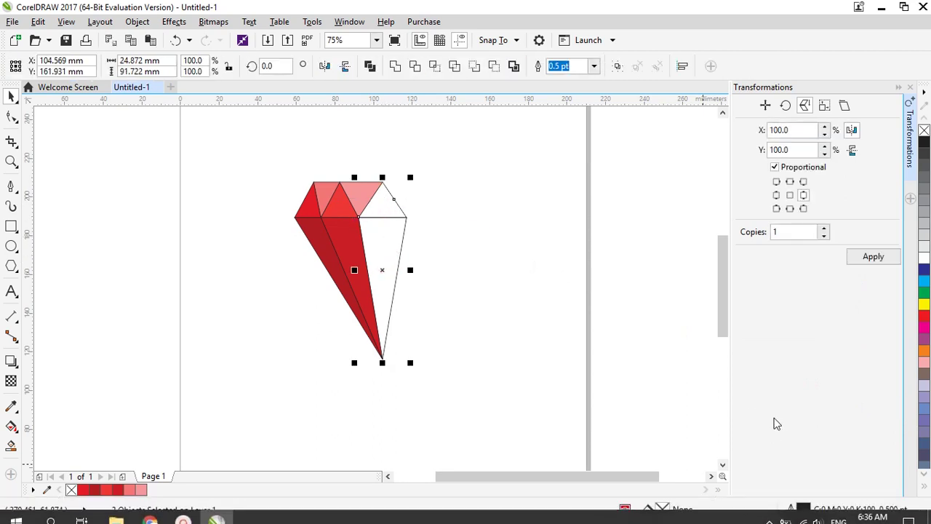
double_click(662, 512)
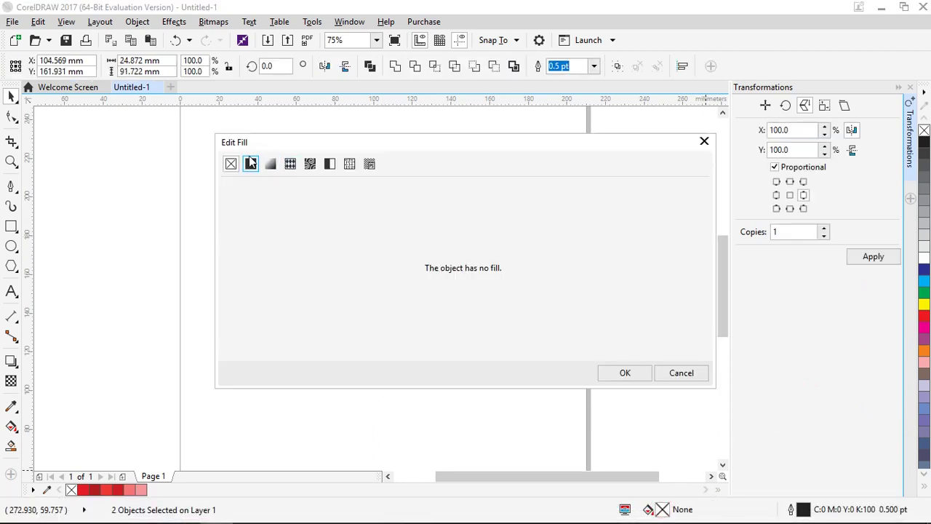
left_click(250, 163)
left_click_drag(288, 141, 556, 143)
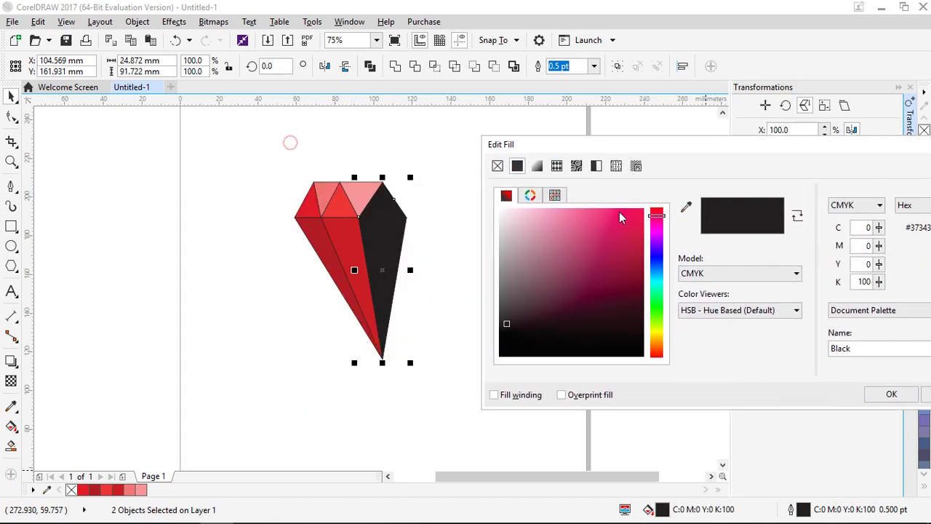
left_click(657, 211)
left_click(630, 210)
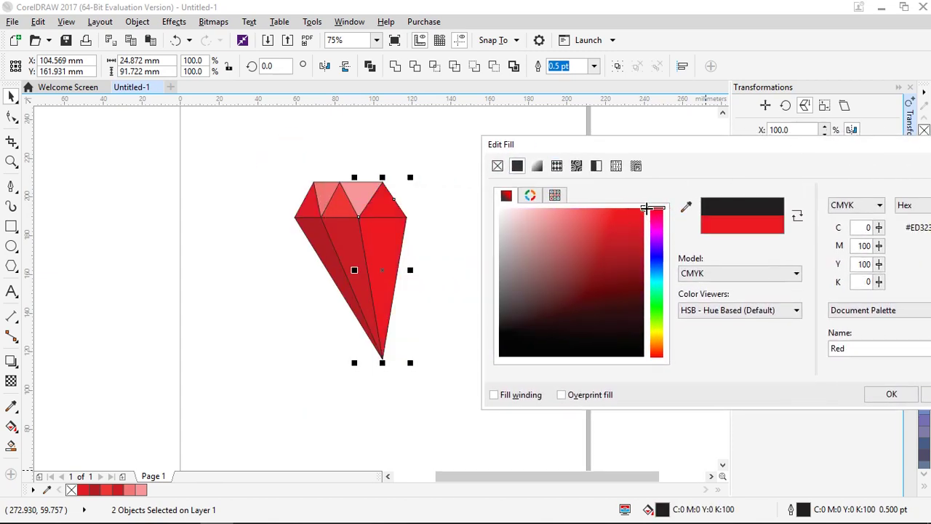
left_click_drag(646, 209, 567, 196)
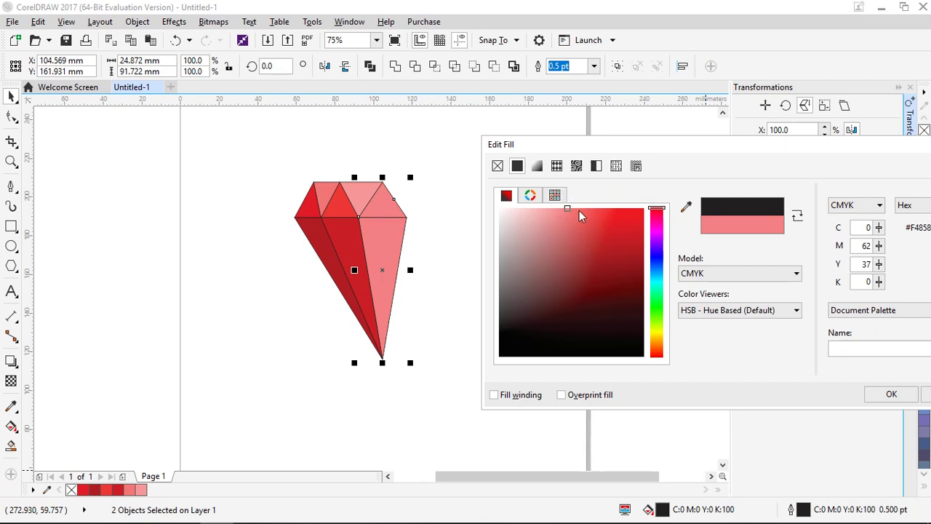
left_click(876, 397)
left_click(447, 241)
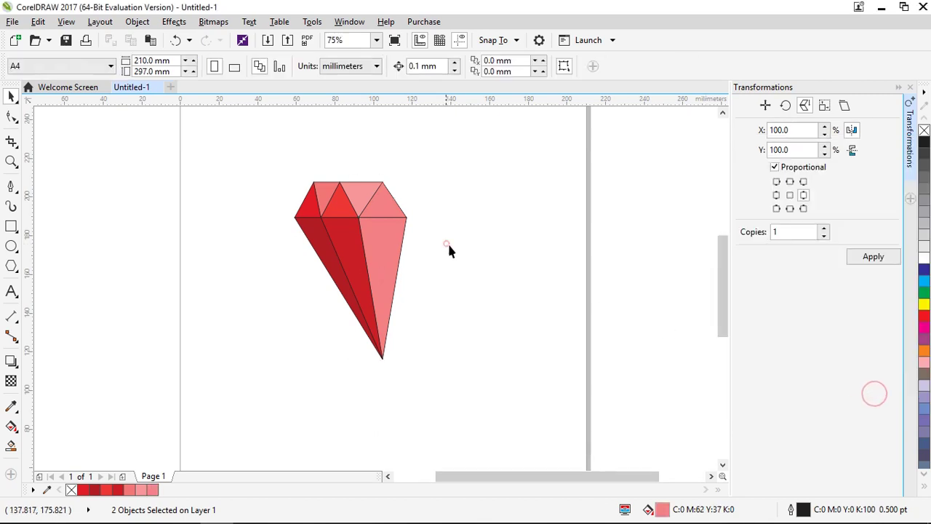
- Darken the fill of the lower facet beneath the centre upright triangle to C2 M78 Y56 K0
left_click(392, 245)
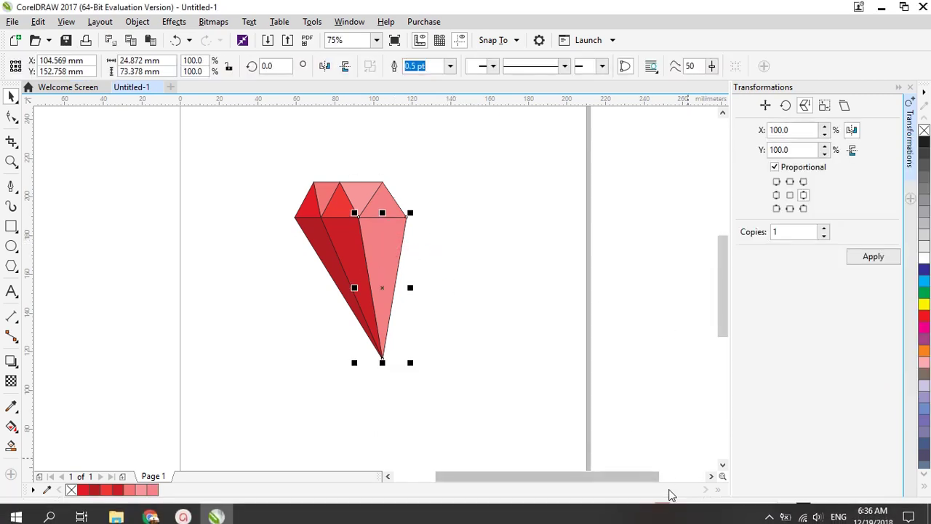
double_click(662, 508)
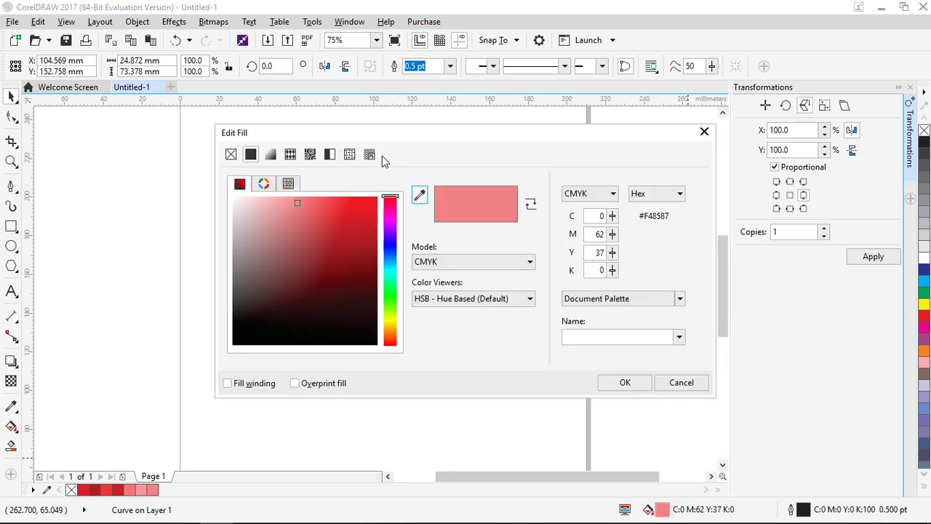
left_click_drag(401, 147, 634, 186)
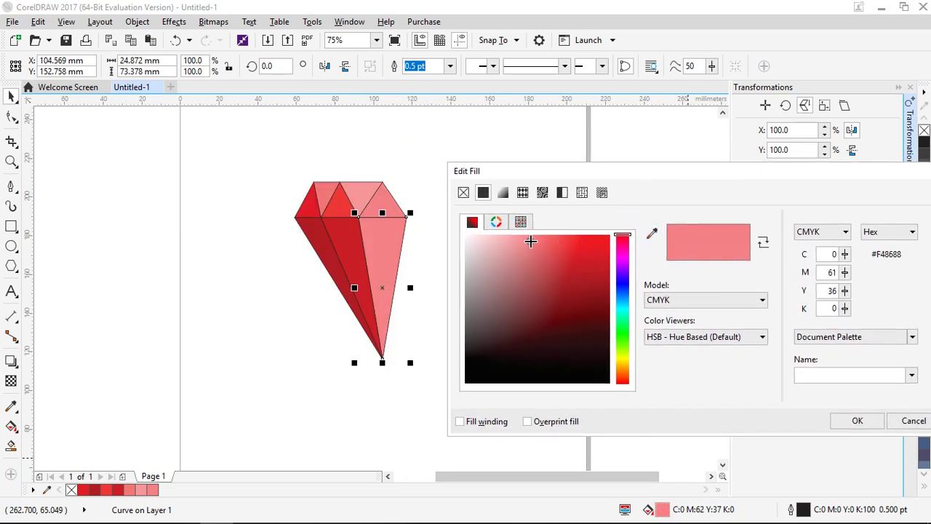
left_click_drag(530, 242, 546, 247)
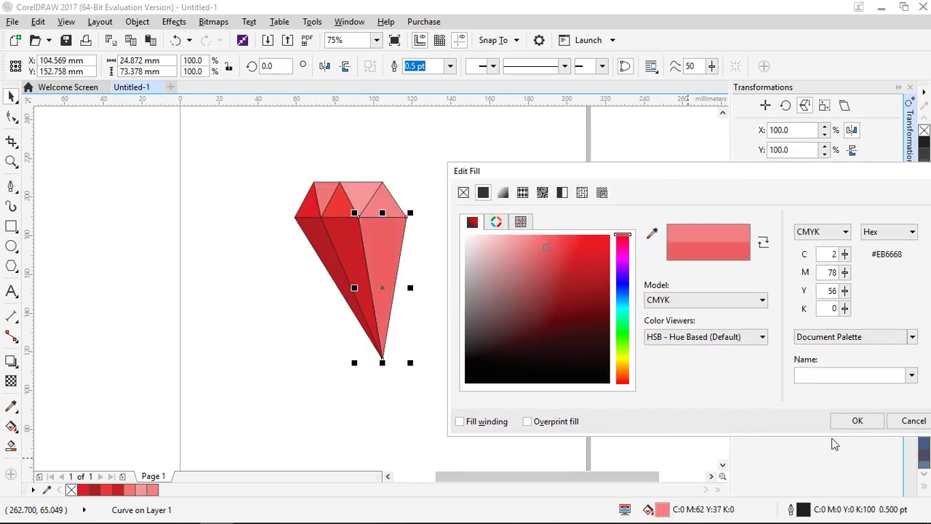
left_click(856, 421)
- Remove the outlines from all facets of the half diamond
left_click_drag(510, 390, 229, 141)
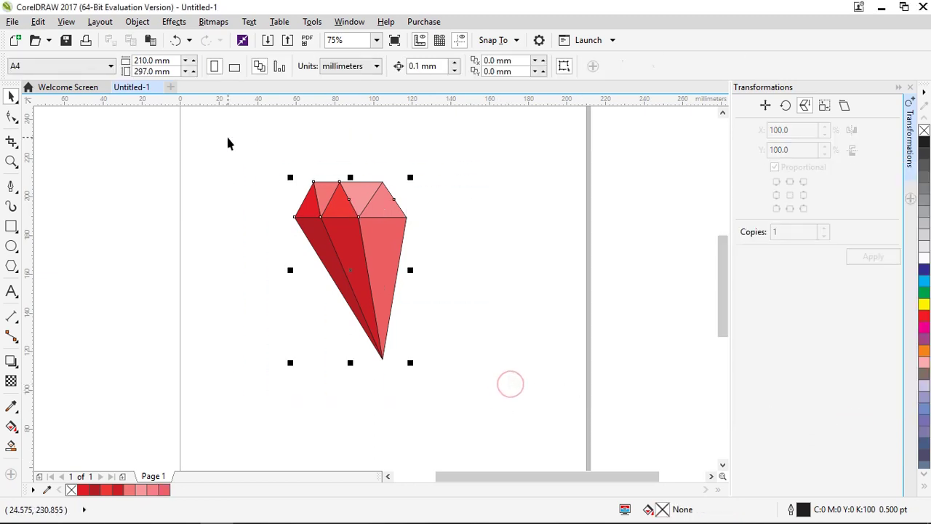
right_click(924, 131)
left_click(469, 255)
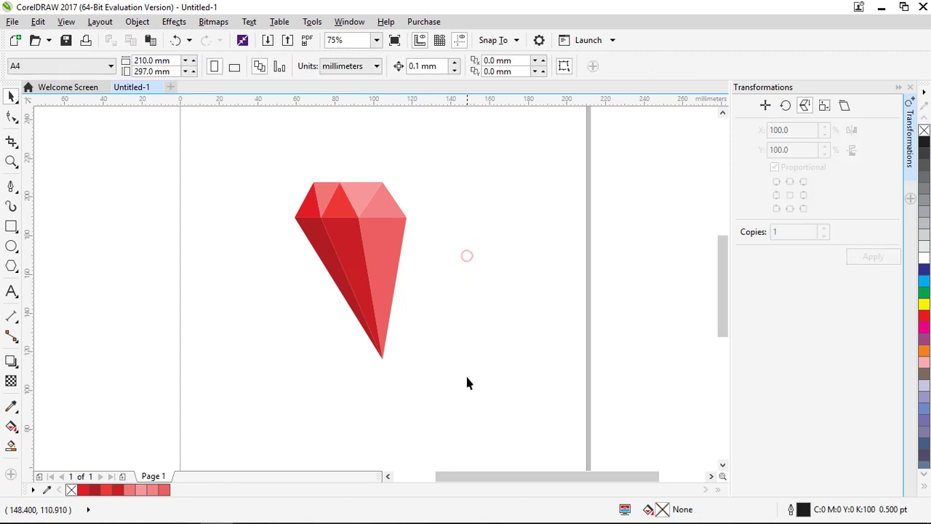
- Mirror one copy of all the facets horizontally to the right, and delete the copy's duplicate centre triangle and centre lower facet
left_click_drag(468, 377, 206, 127)
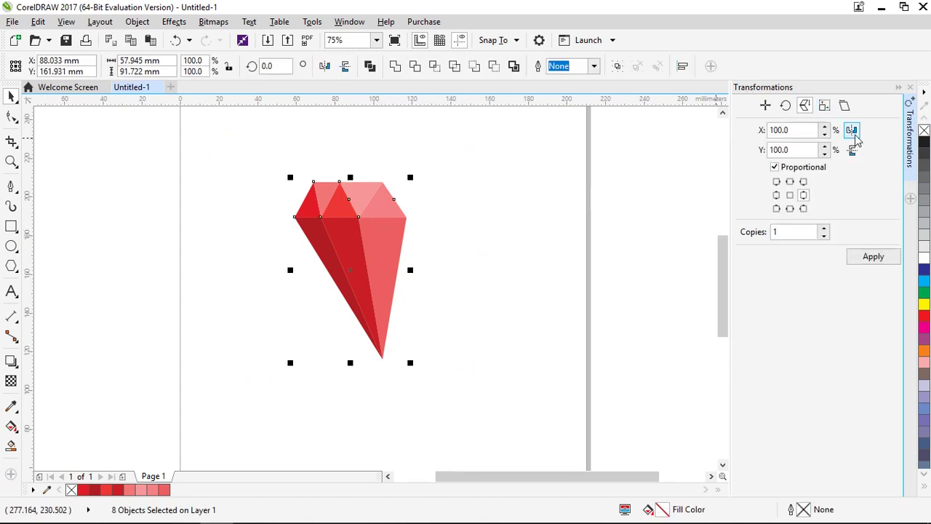
left_click(866, 260)
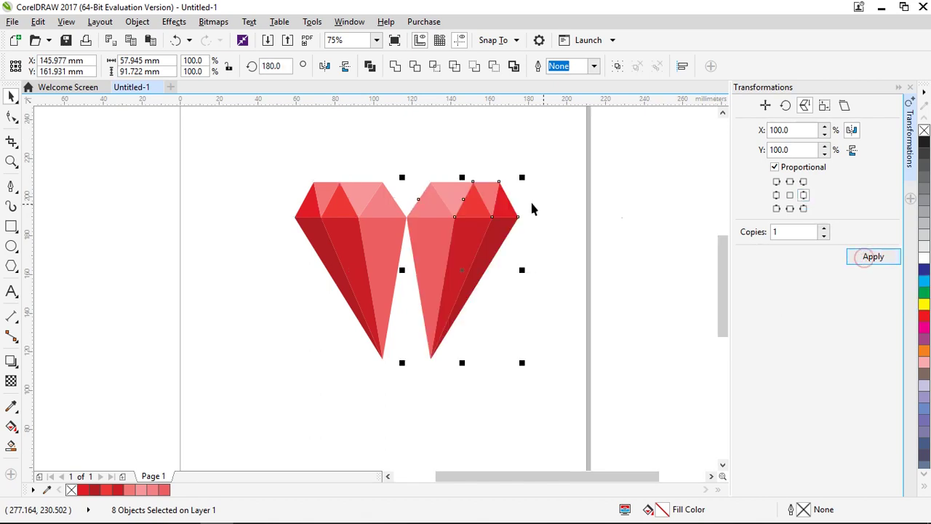
left_click(541, 277)
left_click(429, 251)
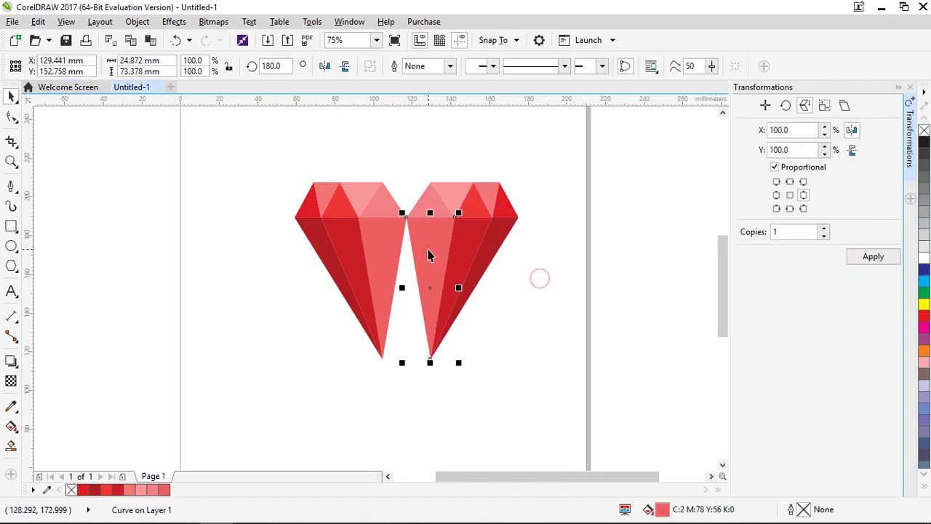
key("Delete")
left_click(429, 206)
key("Delete")
- Move the remaining mirrored facets left until they meet the original half at the centre facets
left_click_drag(537, 388, 406, 151)
left_click_drag(429, 181, 380, 181)
left_click(490, 295)
- Squash the whole diamond vertically by raising its lower tip, keeping the width
scroll(393, 257, "down", 2)
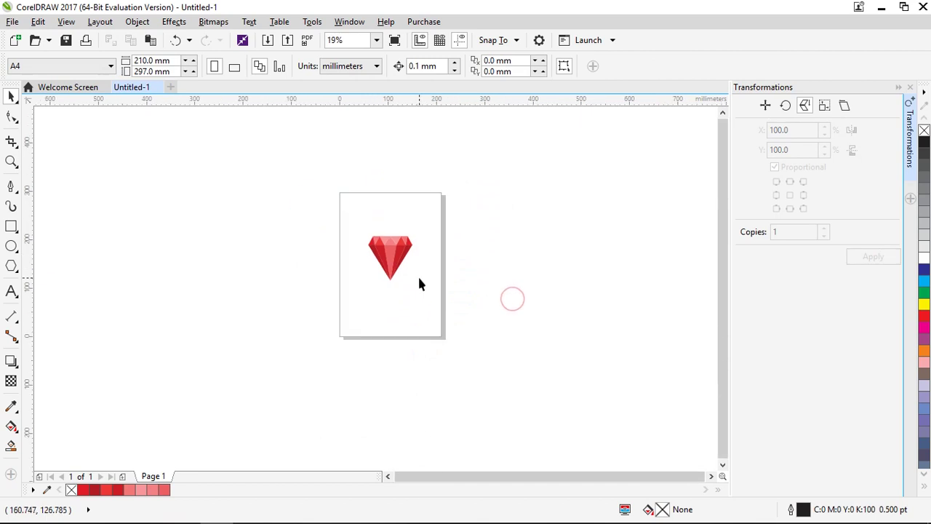
scroll(420, 283, "up", 2)
scroll(416, 292, "down", 2)
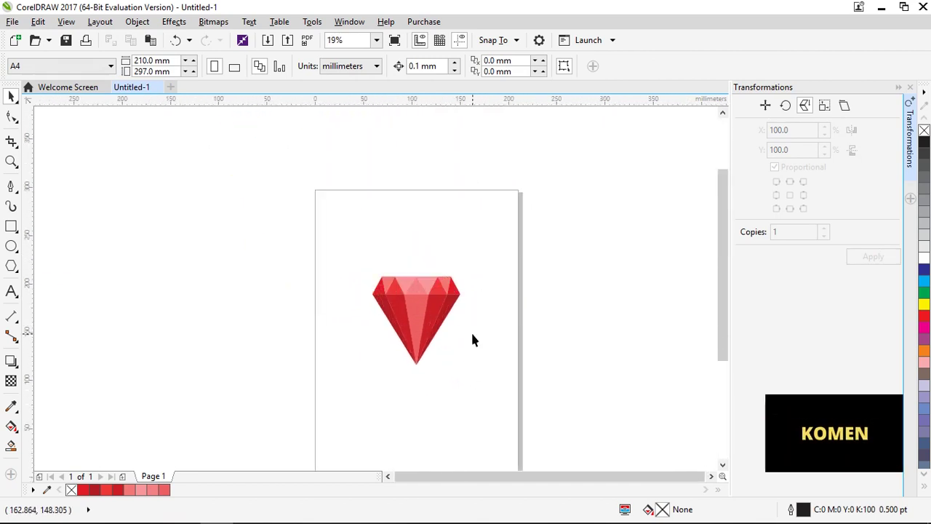
left_click_drag(435, 324, 363, 269)
left_click_drag(417, 376, 414, 338)
left_click(470, 343)
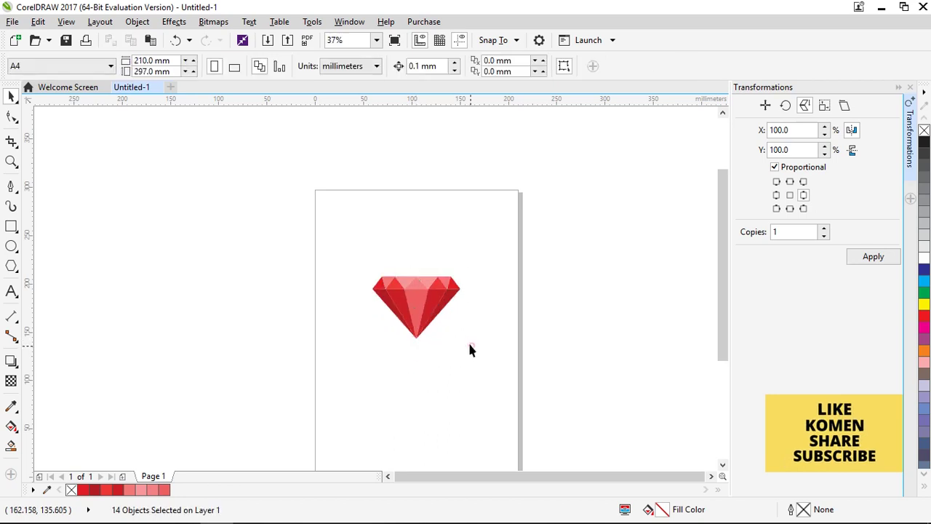
scroll(439, 304, "up", 2)
scroll(448, 323, "down", 2)
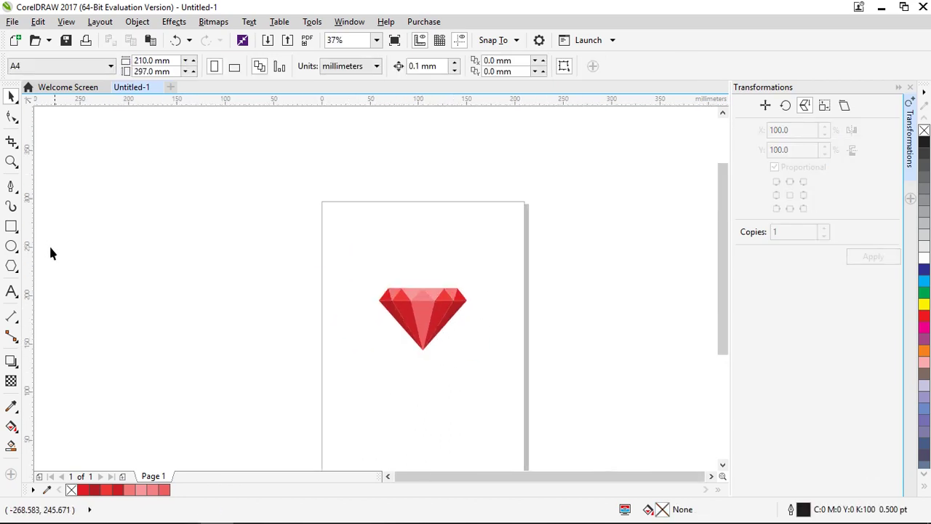
- Draw a rectangle about 213 × 170 mm over the diamond and fill it black, C0 M0 Y0 K100
left_click(11, 227)
left_click_drag(318, 235, 523, 399)
right_click(510, 291)
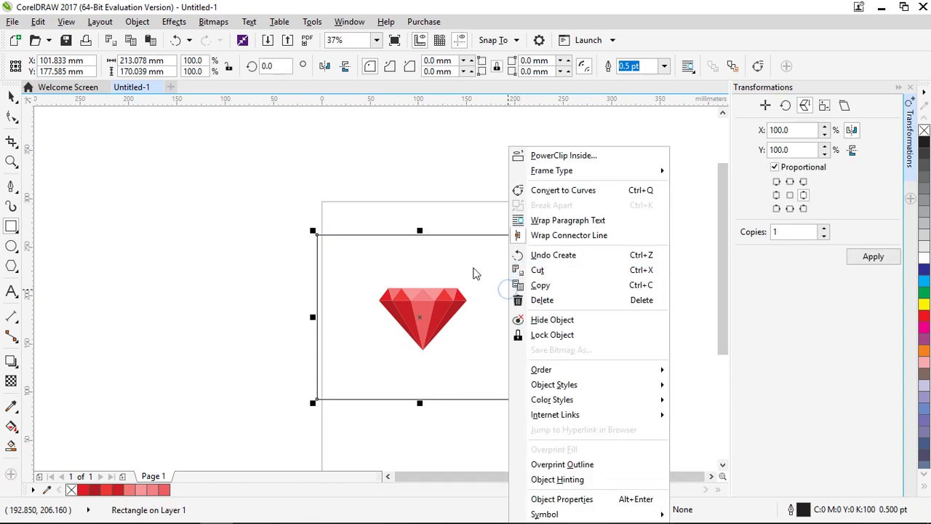
left_click(922, 144)
left_click(923, 144)
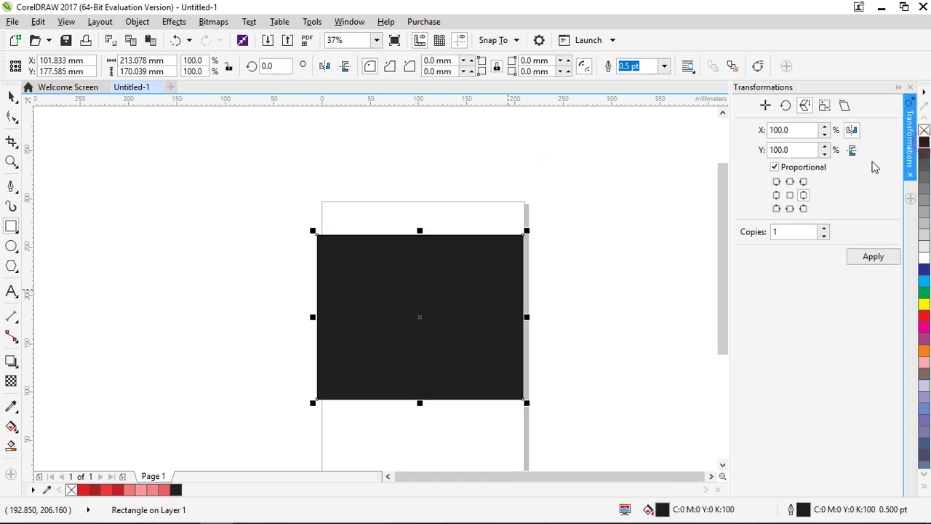
- Send the black rectangle to the back of the page, behind the diamond
right_click(487, 281)
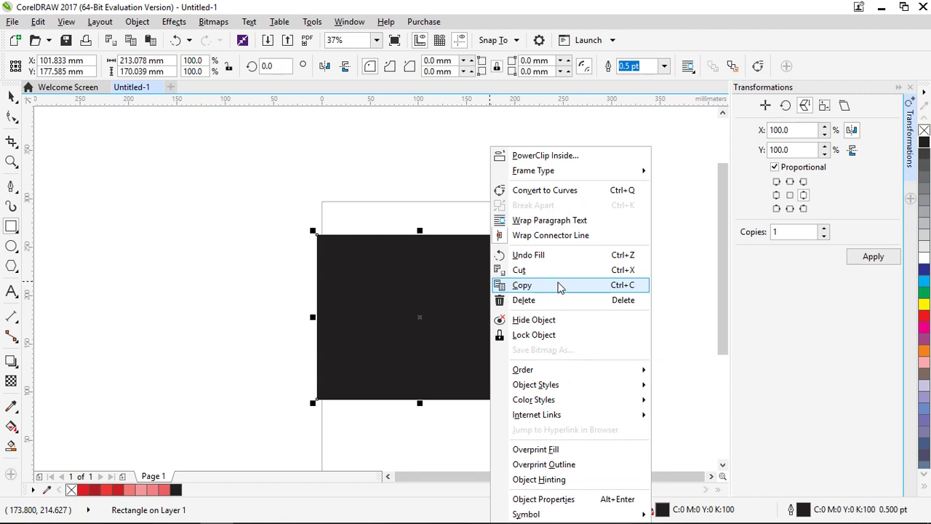
left_click(618, 375)
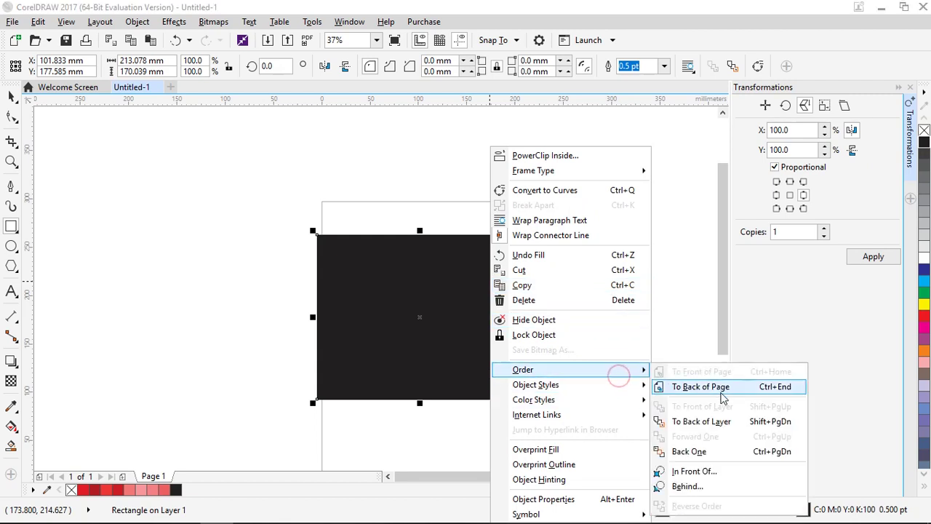
left_click(723, 392)
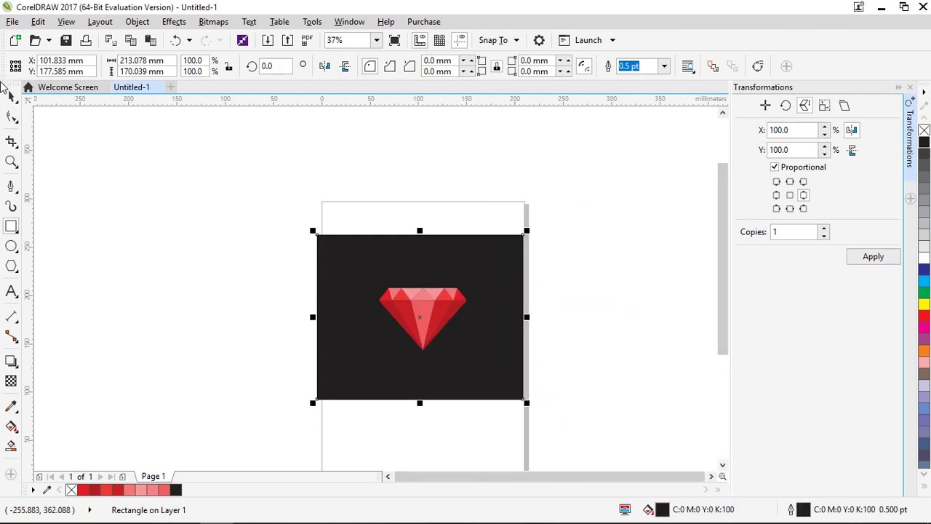
- Add the white artistic text "BERLIAN NYATA" on the black background below the diamond
scroll(415, 309, "up", 2)
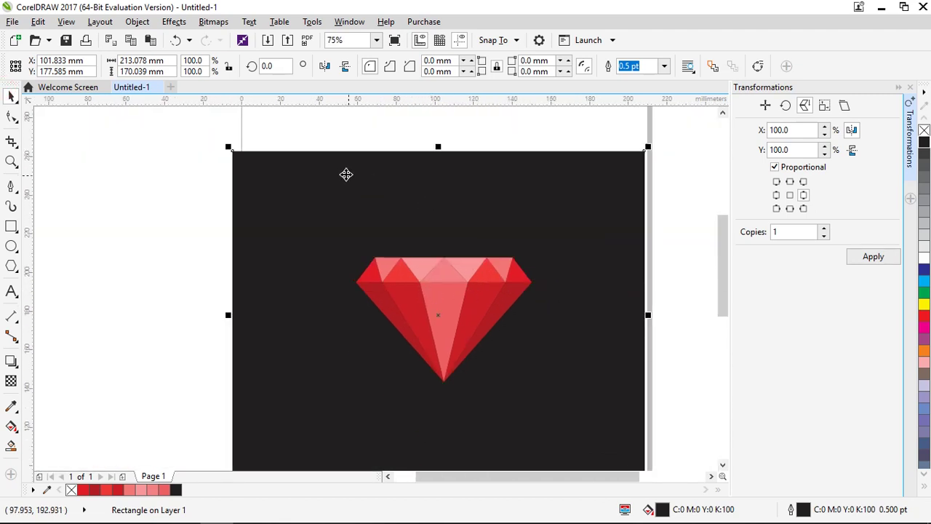
scroll(480, 270, "down", 2)
scroll(381, 241, "up", 2)
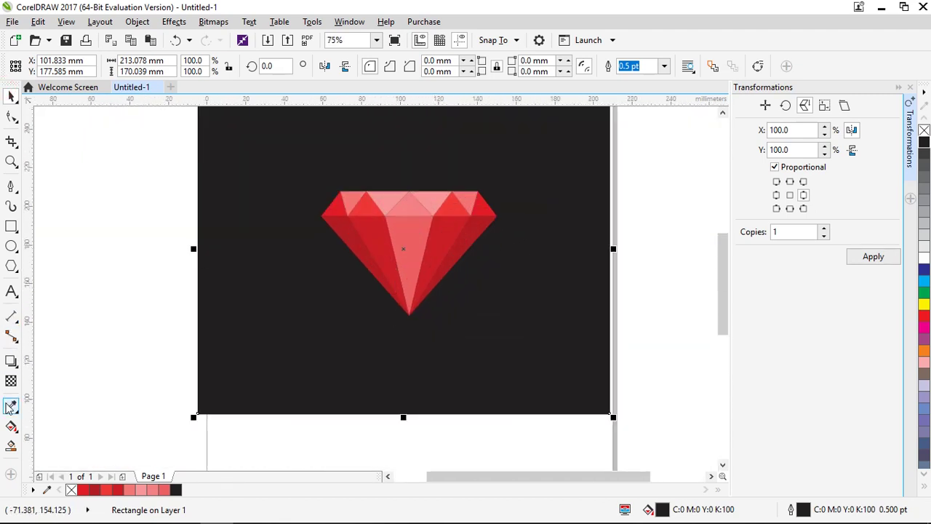
left_click(11, 290)
left_click(296, 355)
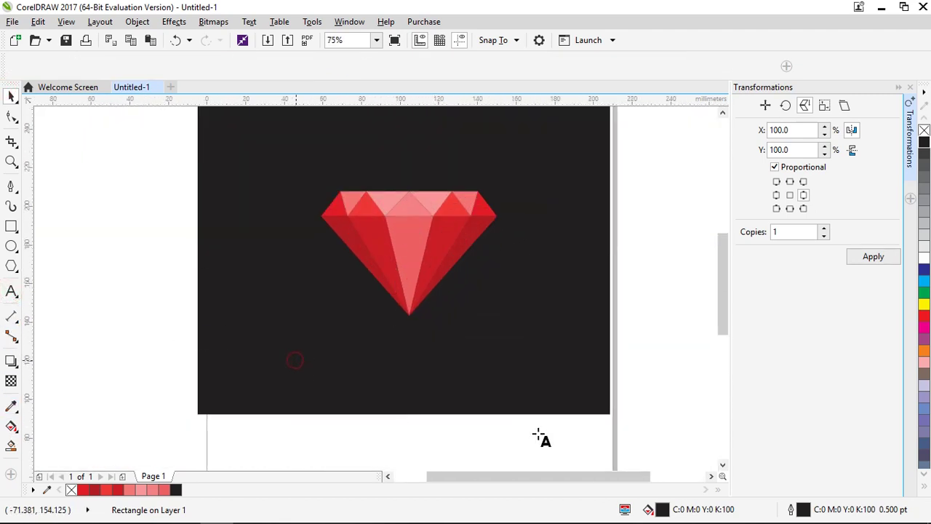
left_click(922, 257)
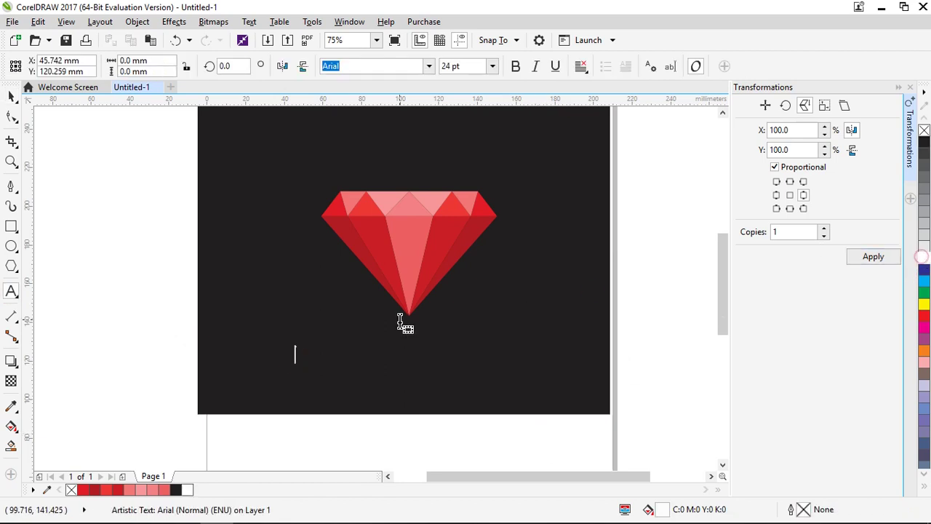
type("BER")
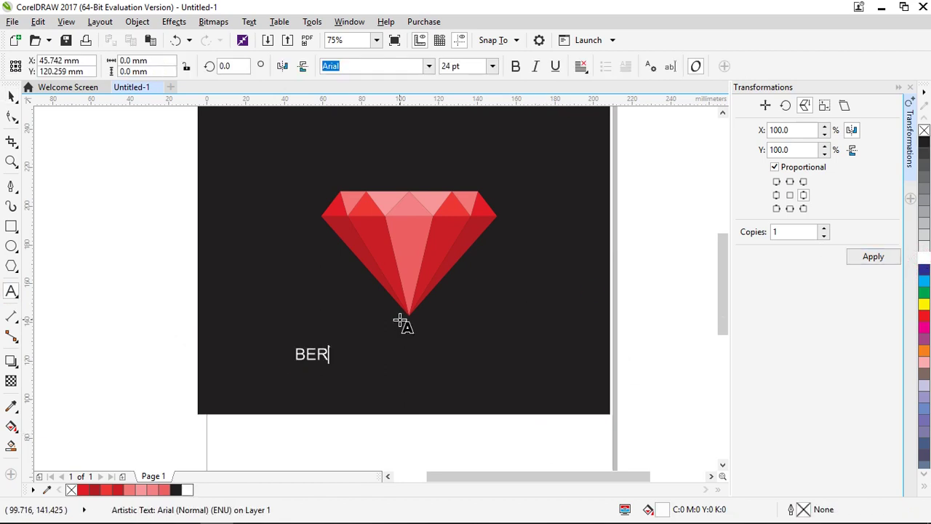
type("LIAN NYATA")
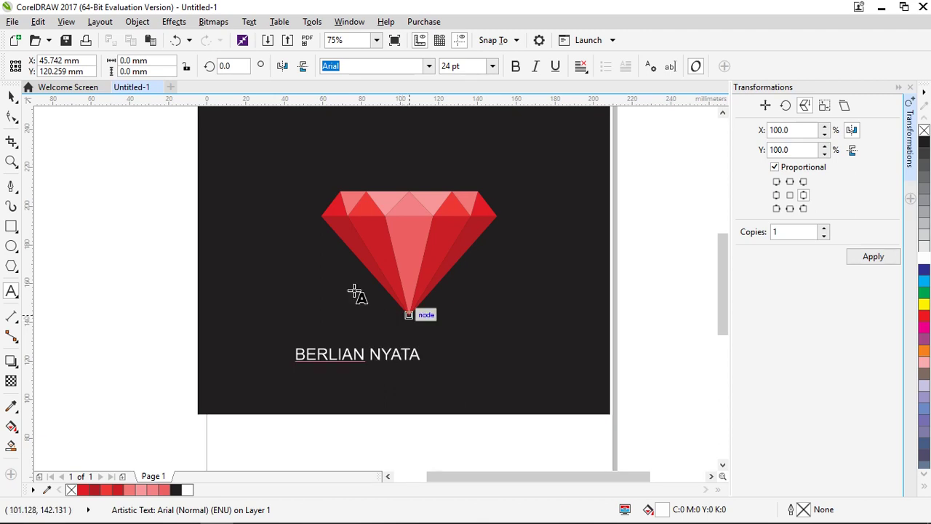
- Change the font of the "BERLIAN NYATA" text to Franchise Bold
left_click(11, 96)
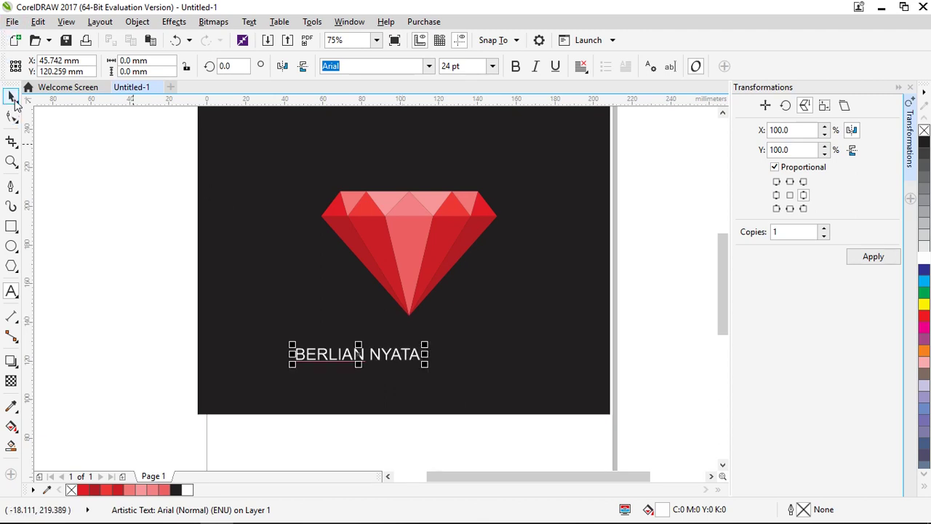
left_click(429, 66)
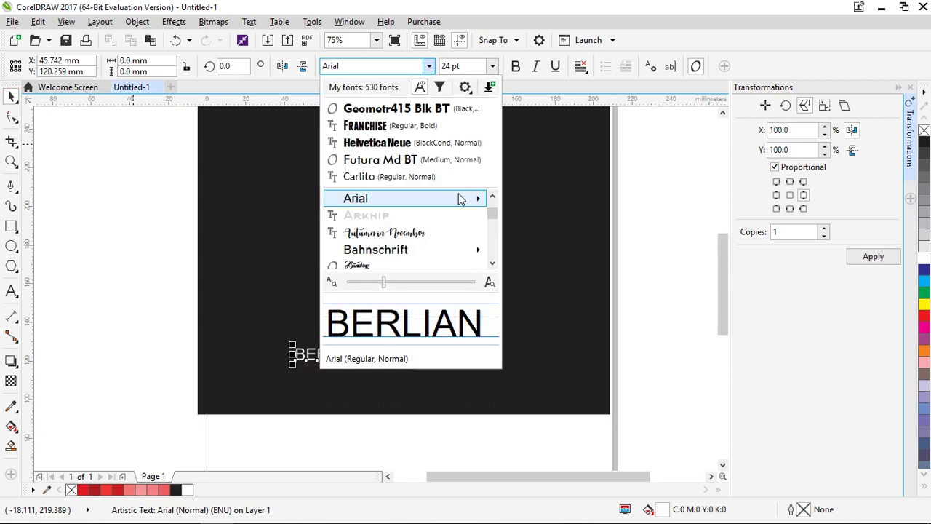
left_click(436, 127)
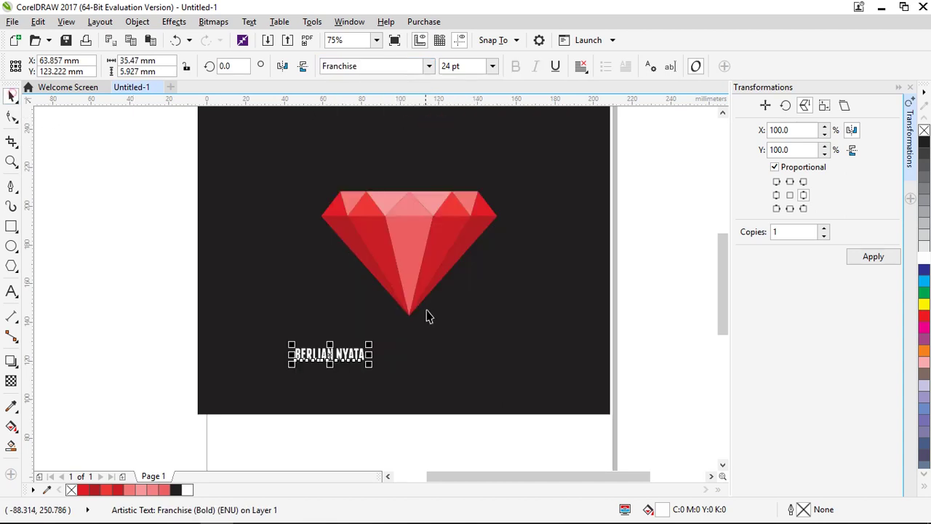
- Enlarge the text and centre it just below the diamond, and shift the black rectangle down to frame both
left_click_drag(370, 343, 559, 282)
left_click_drag(458, 338, 480, 329)
scroll(451, 361, "down", 4)
left_click(489, 360)
- Examine the finished diamond and its text against the black background, up close and as a whole
scroll(480, 328, "up", 2)
scroll(464, 331, "up", 1)
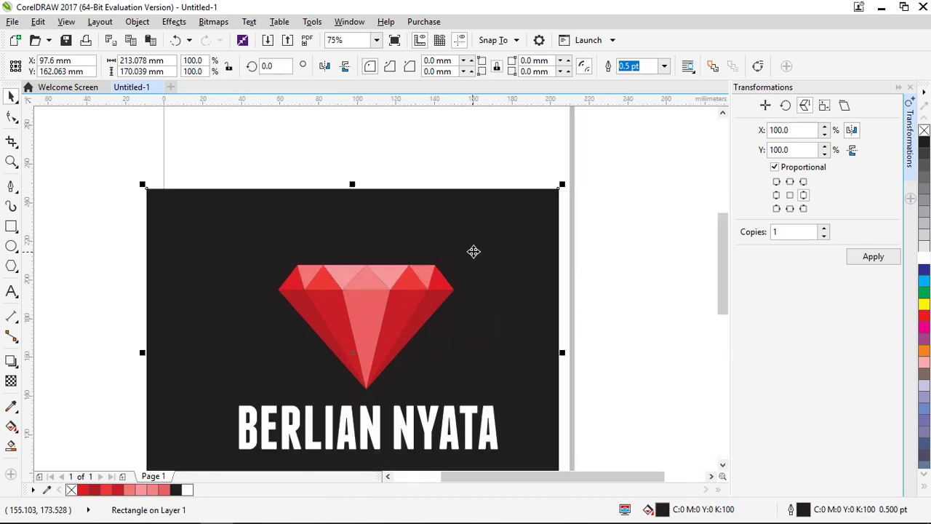
scroll(473, 252, "down", 1)
scroll(439, 291, "up", 2)
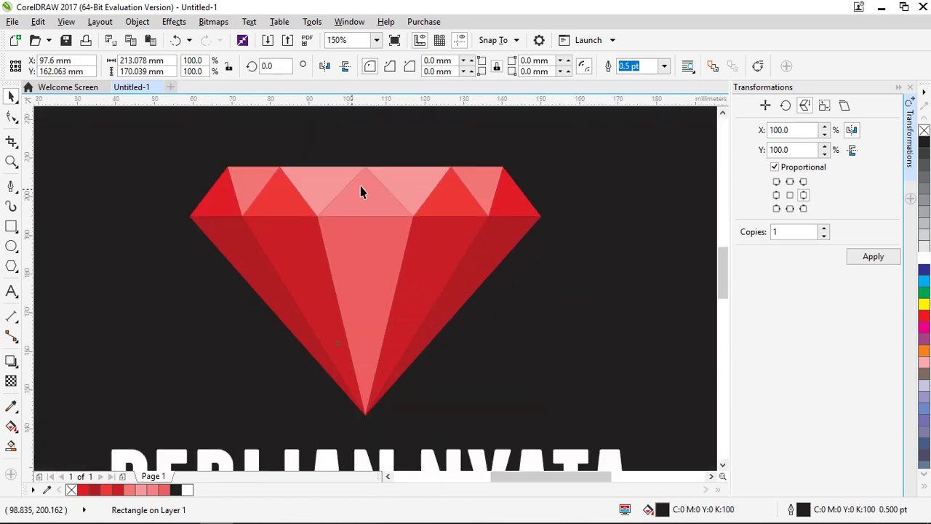
scroll(428, 321, "down", 1)
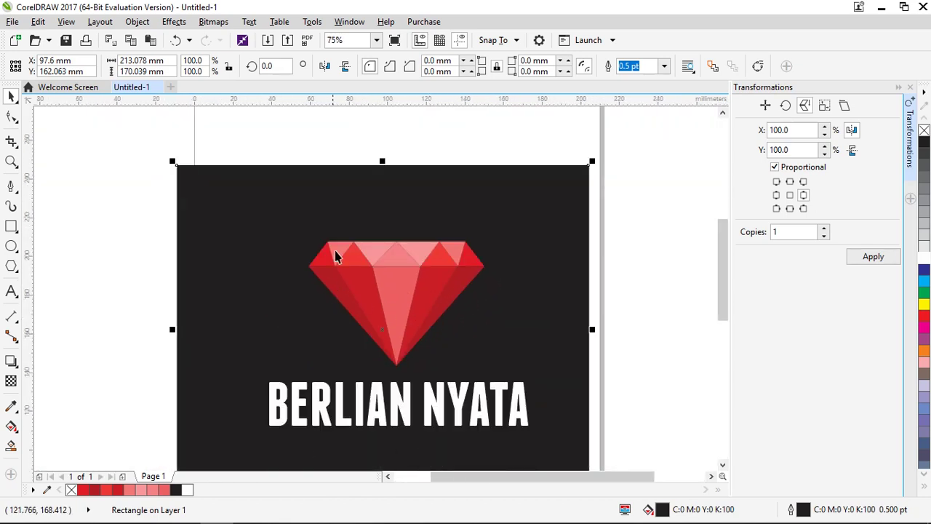
scroll(480, 254, "down", 1)
scroll(465, 272, "up", 1)
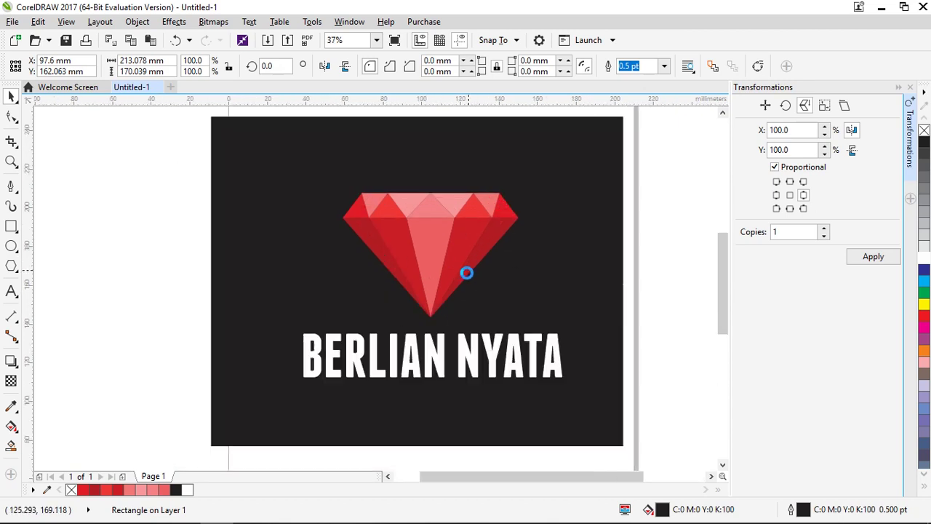
scroll(465, 277, "up", 1)
scroll(463, 303, "down", 1)
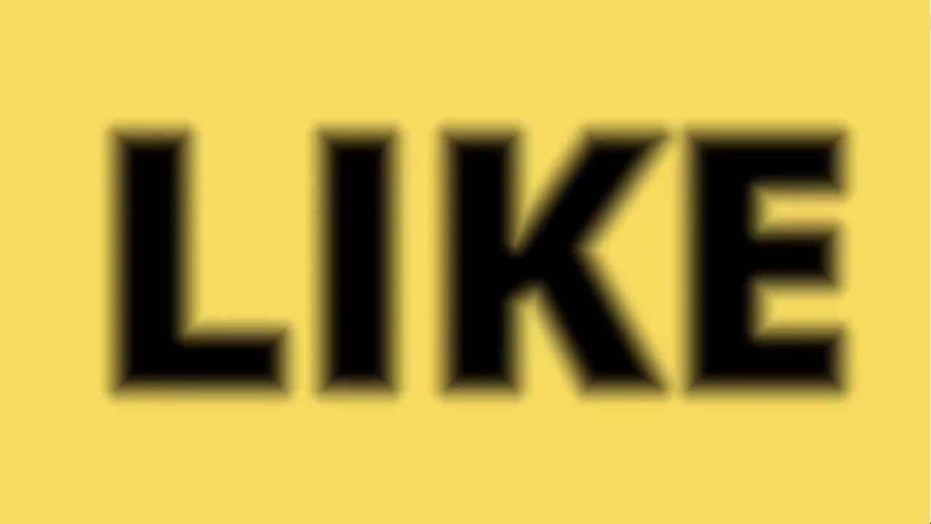